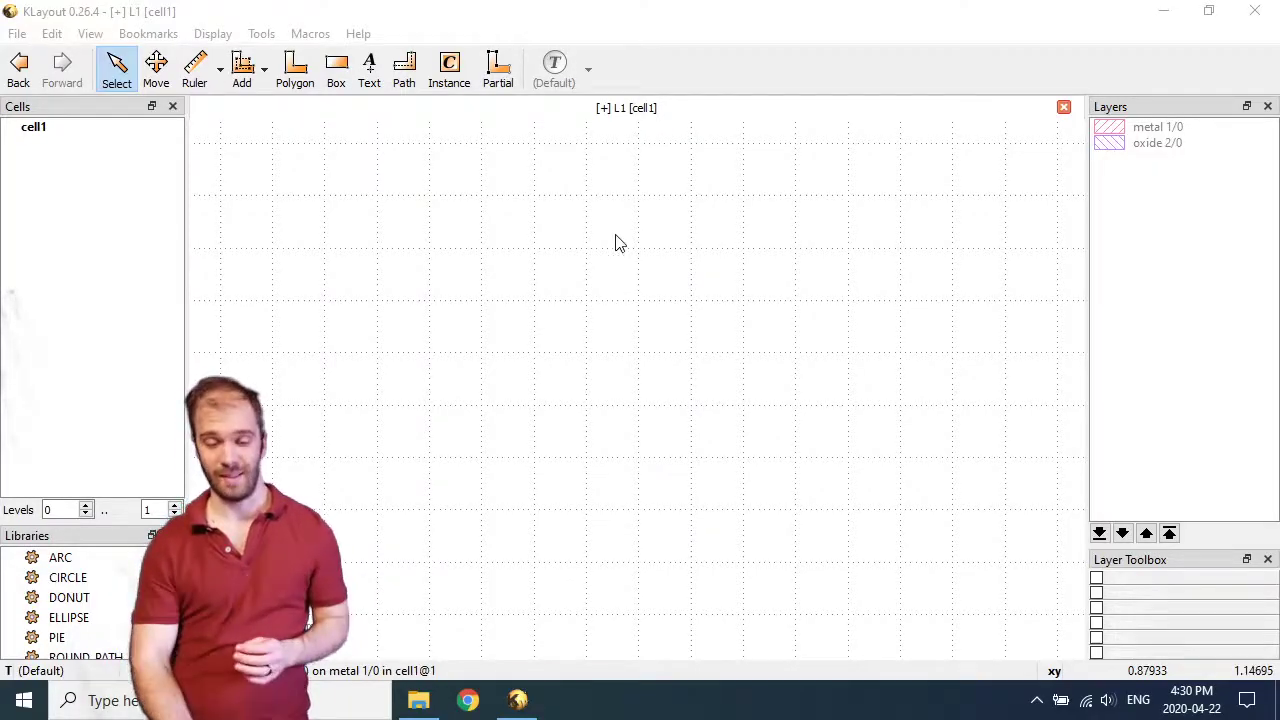
# Pick metal 1/0 in the Layers panel as the layer to draw on.
pyautogui.click(646, 49)
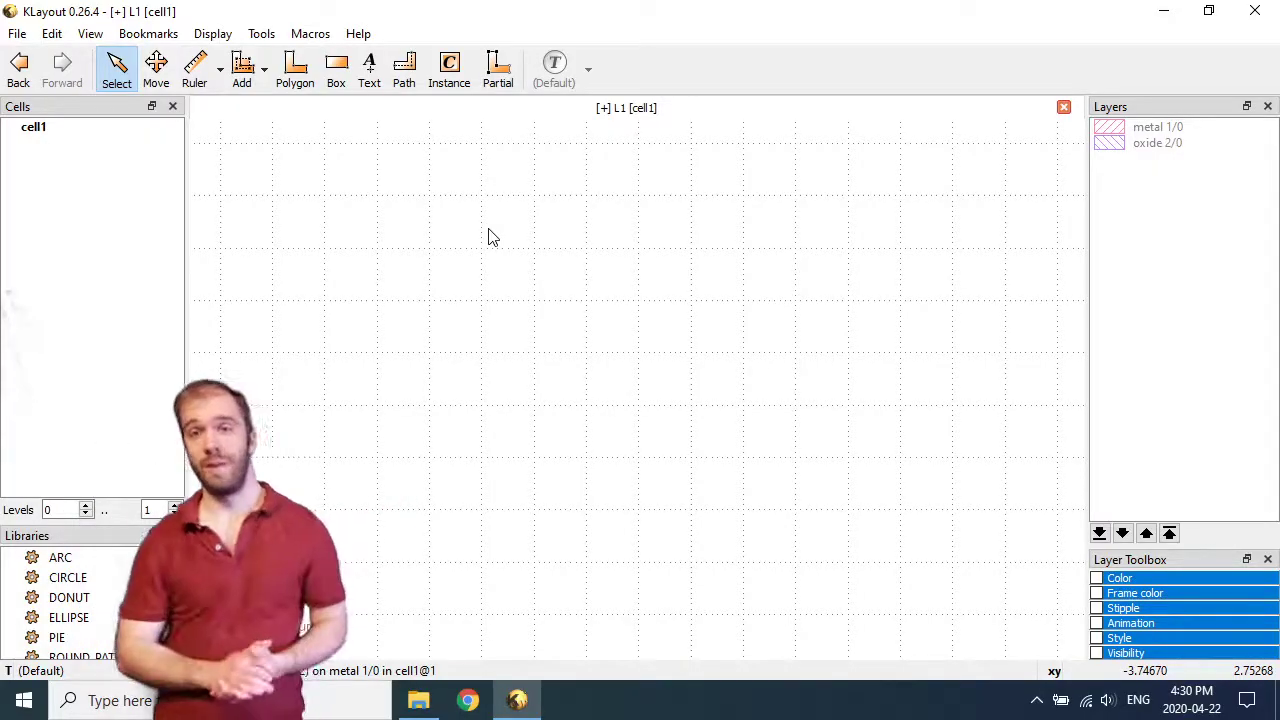
pyautogui.click(1157, 129)
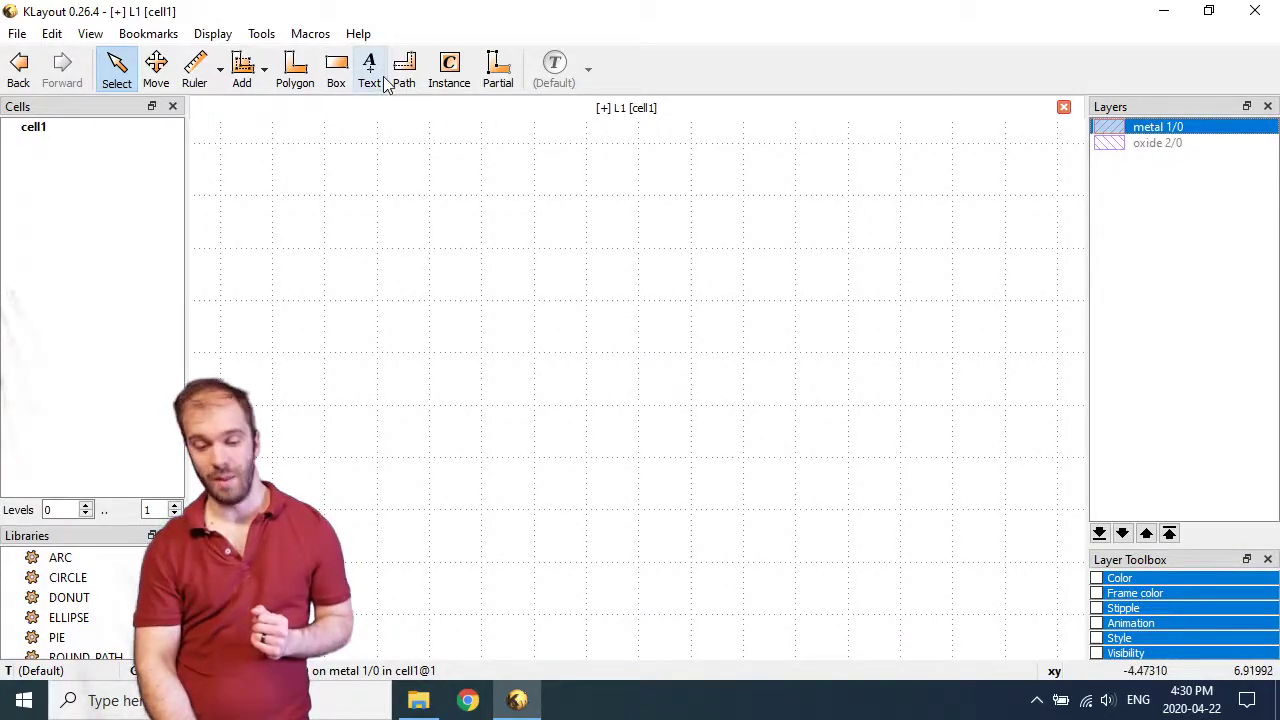
# Draw a box on metal 1/0, then select it and bring up its Box Properties.
pyautogui.click(336, 70)
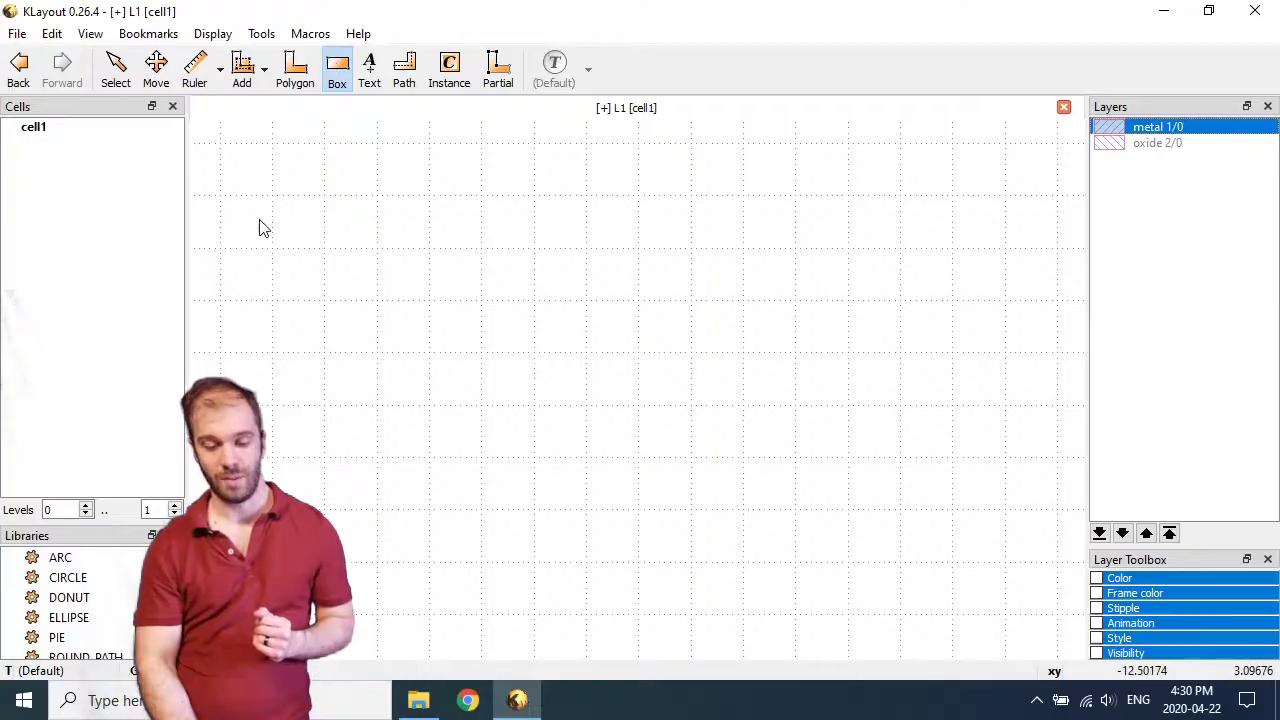
pyautogui.click(250, 223)
pyautogui.click(943, 346)
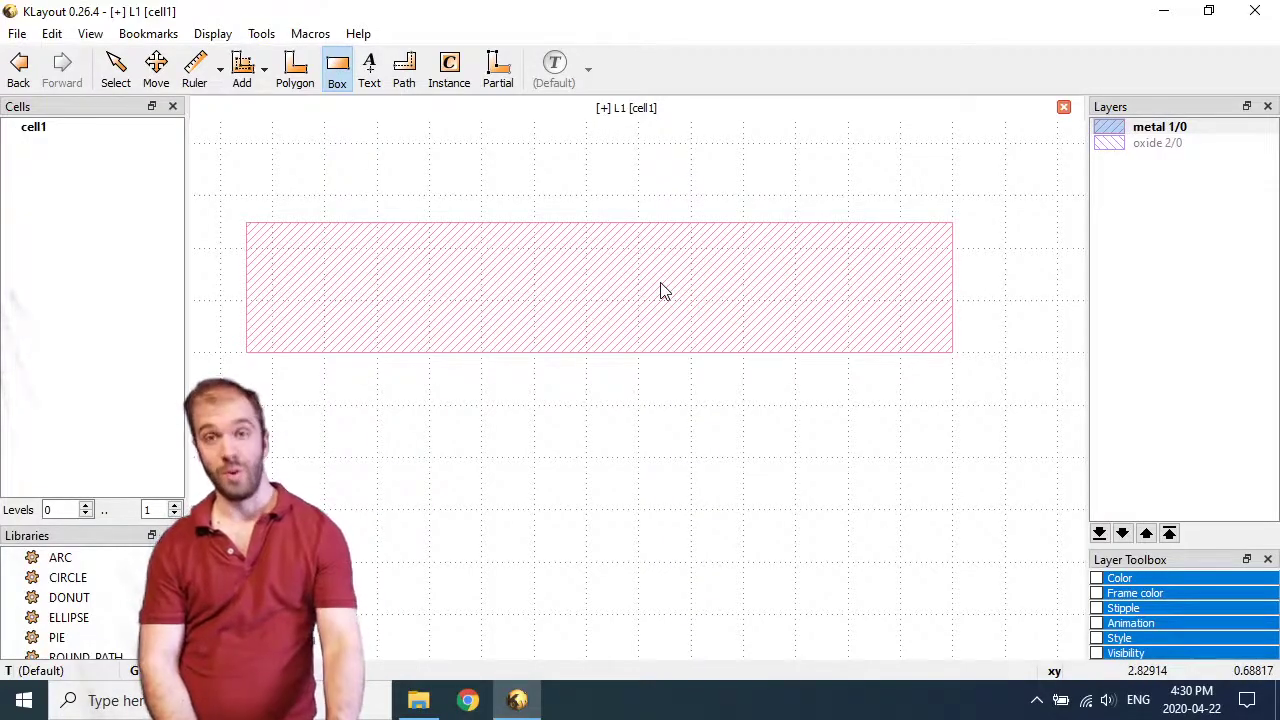
pyautogui.press('F2')
pyautogui.click(548, 257)
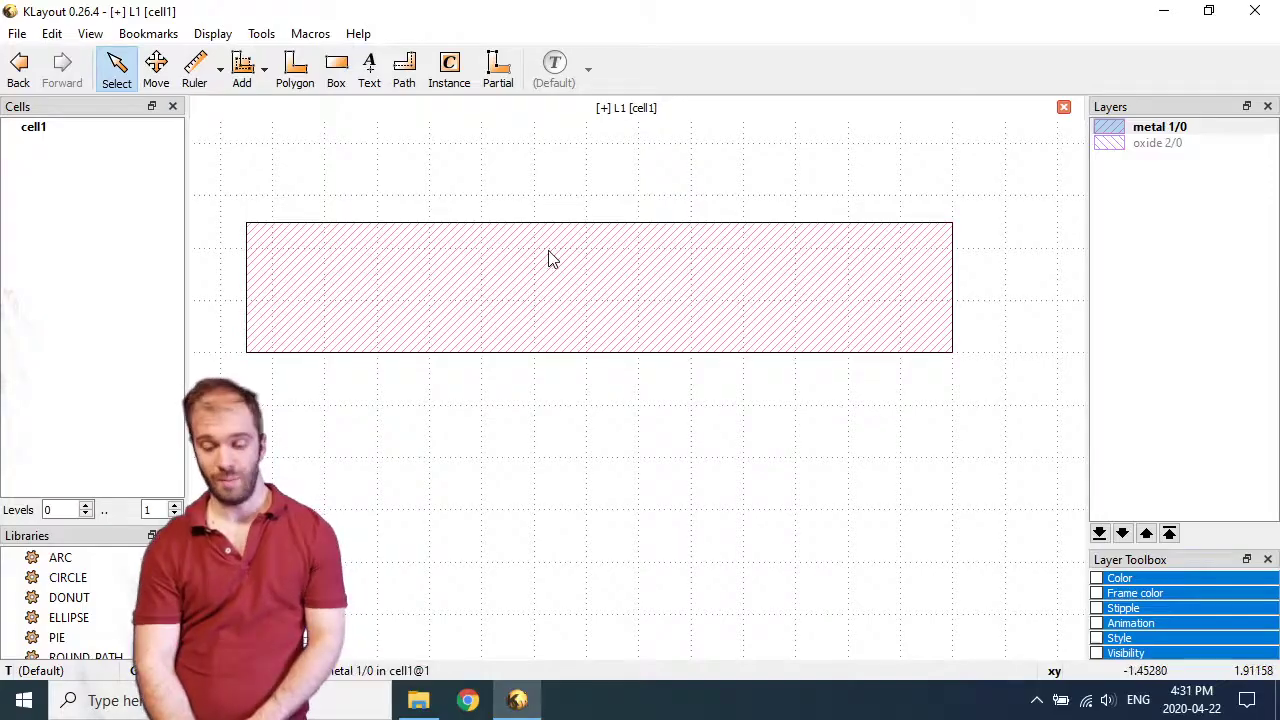
pyautogui.press('q')
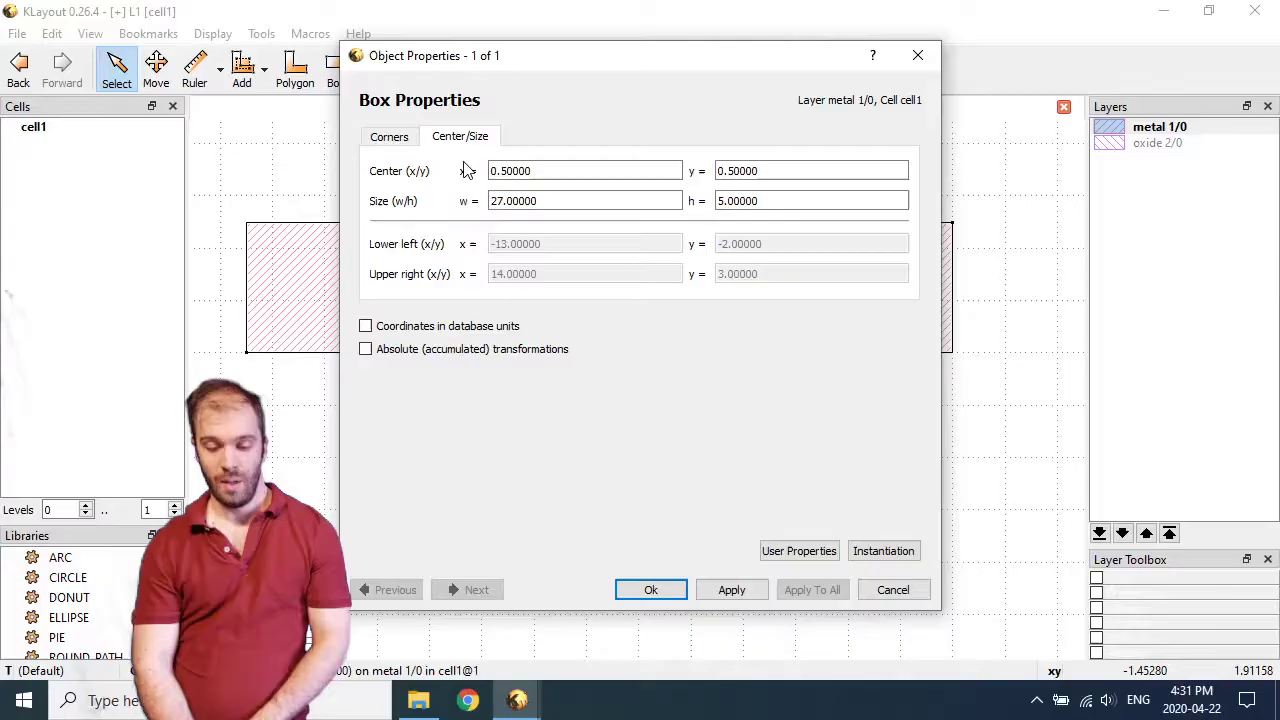
# Set the box centre to x 0, y 0 and its size to width 20, height 2.
pyautogui.moveTo(563, 166); pyautogui.dragTo(400, 177)
pyautogui.write('0')
pyautogui.press('Tab')
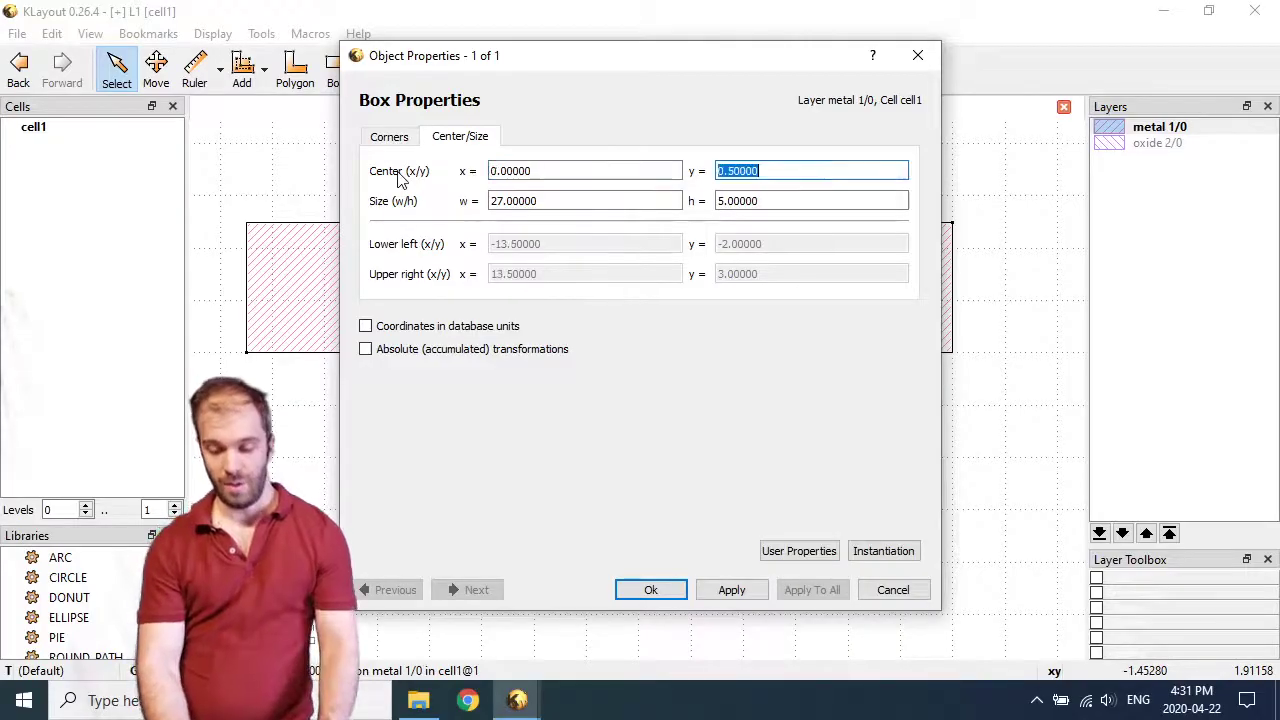
pyautogui.write('0')
pyautogui.press('Tab')
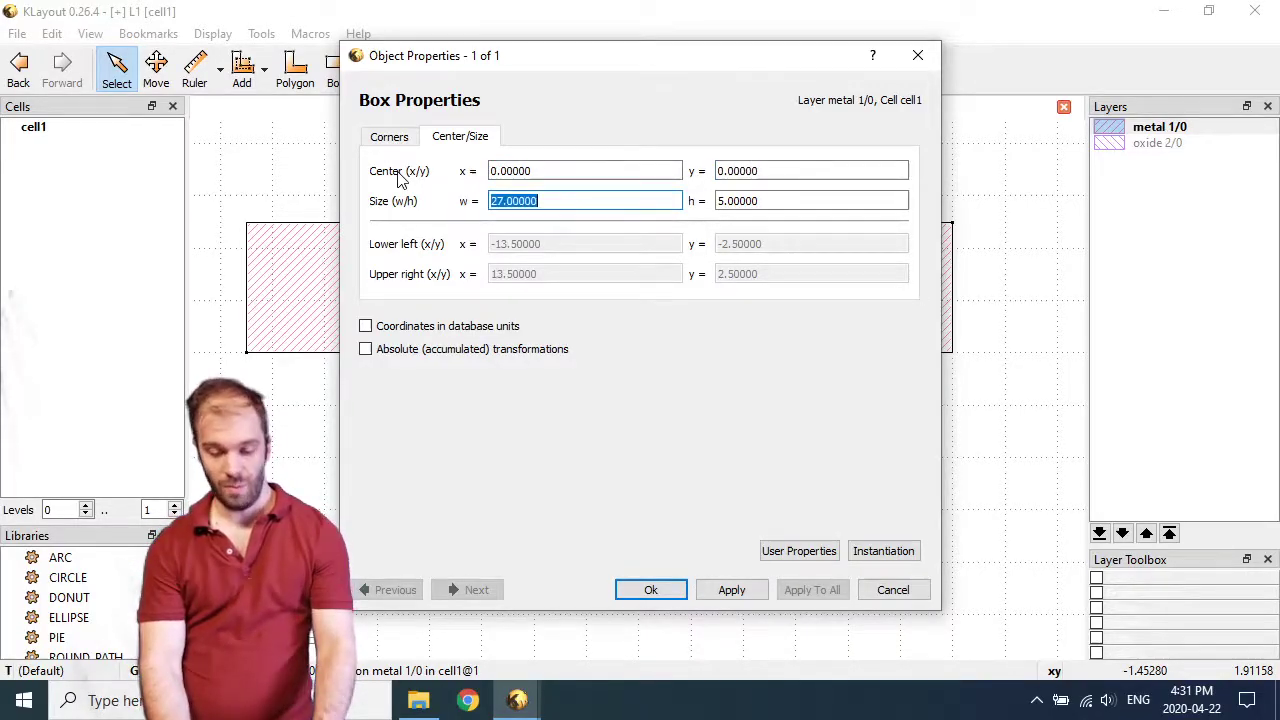
pyautogui.write('20')
pyautogui.press('Tab')
pyautogui.write('2')
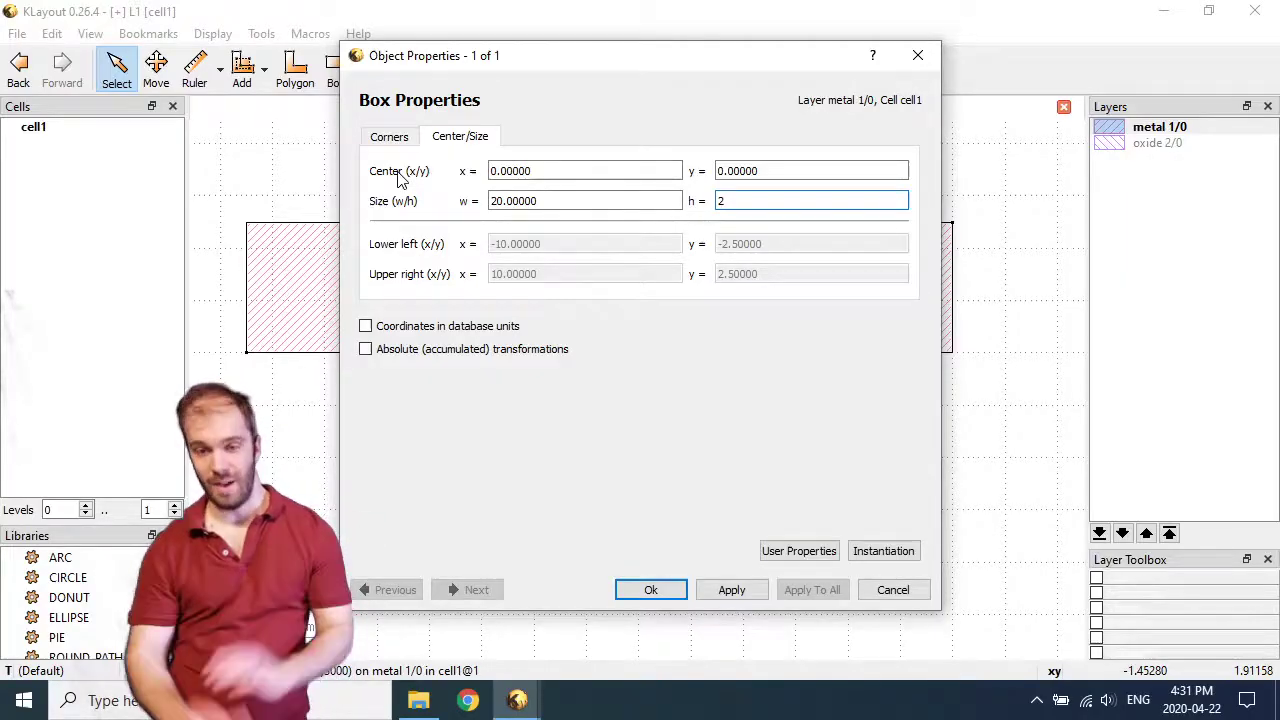
pyautogui.click(655, 588)
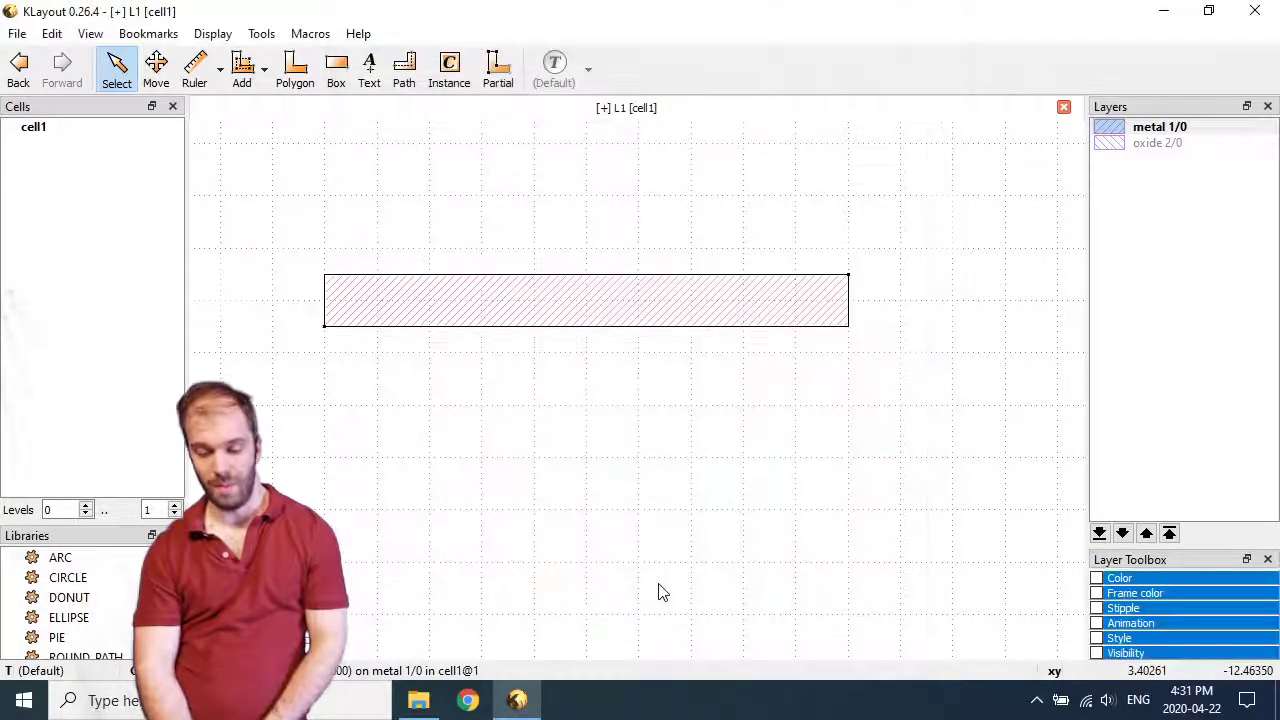
pyautogui.click(583, 217)
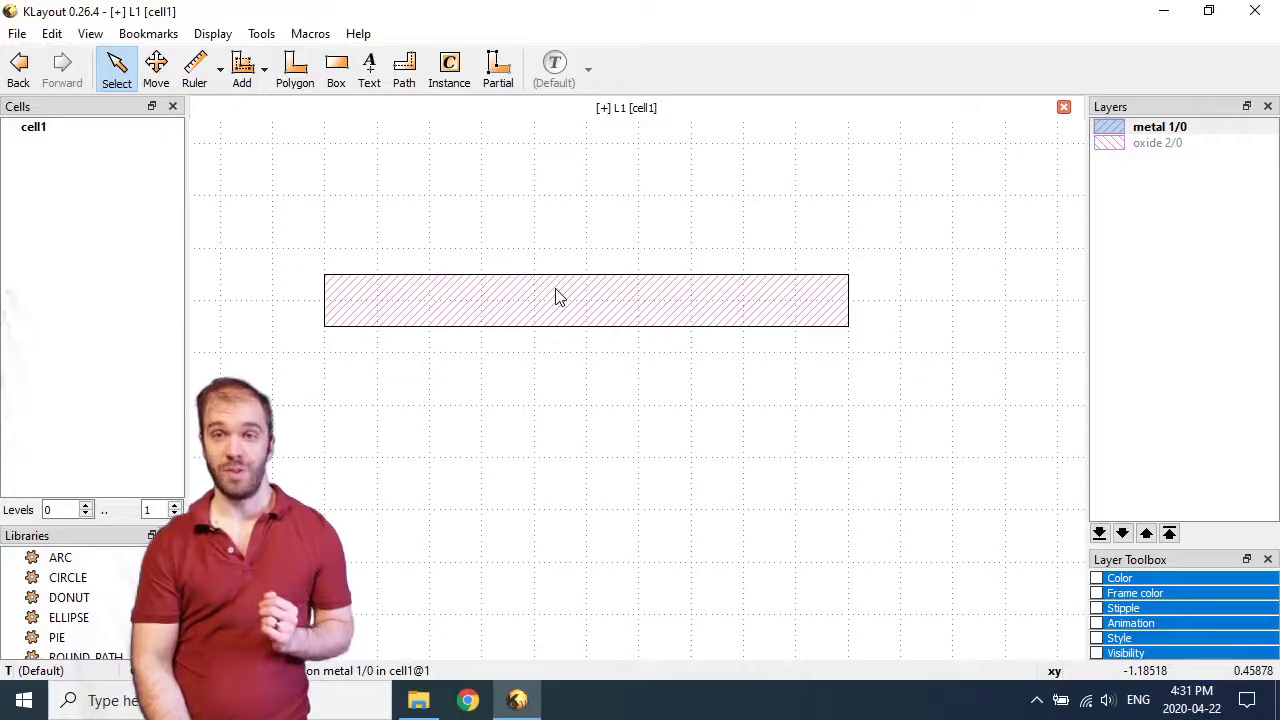
pyautogui.click(46, 34)
pyautogui.moveTo(123, 178)
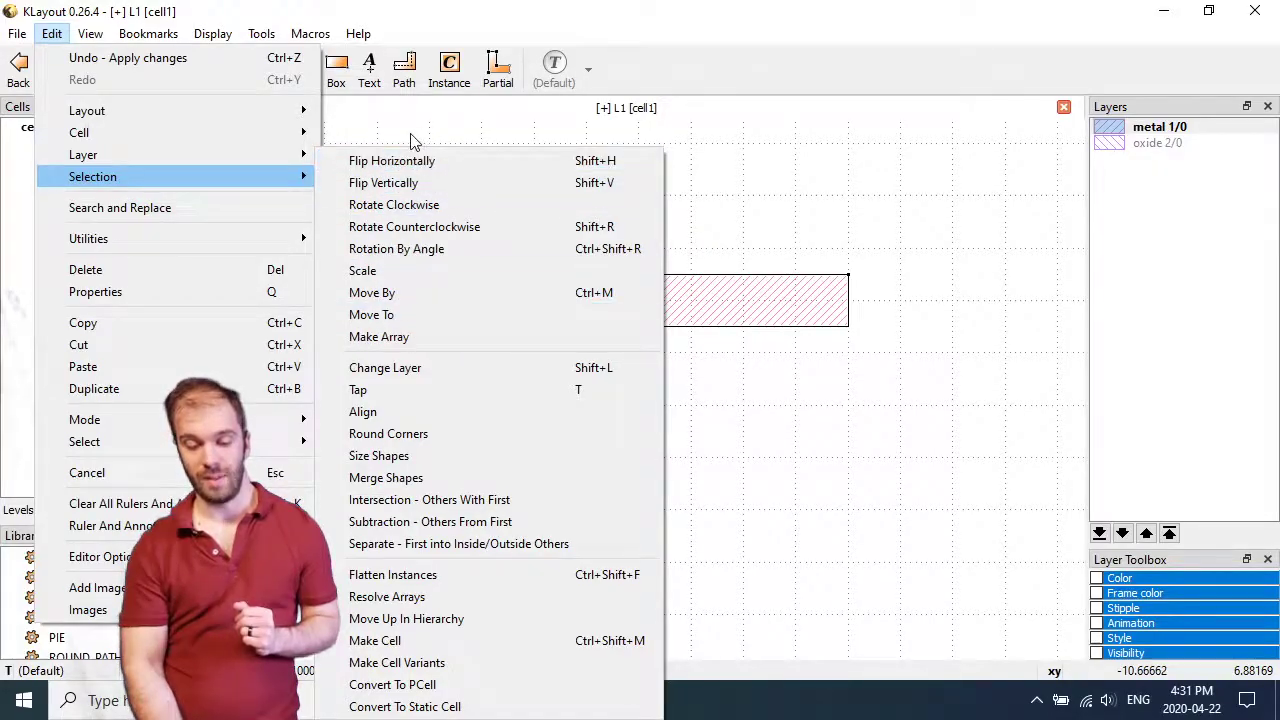
pyautogui.click(437, 214)
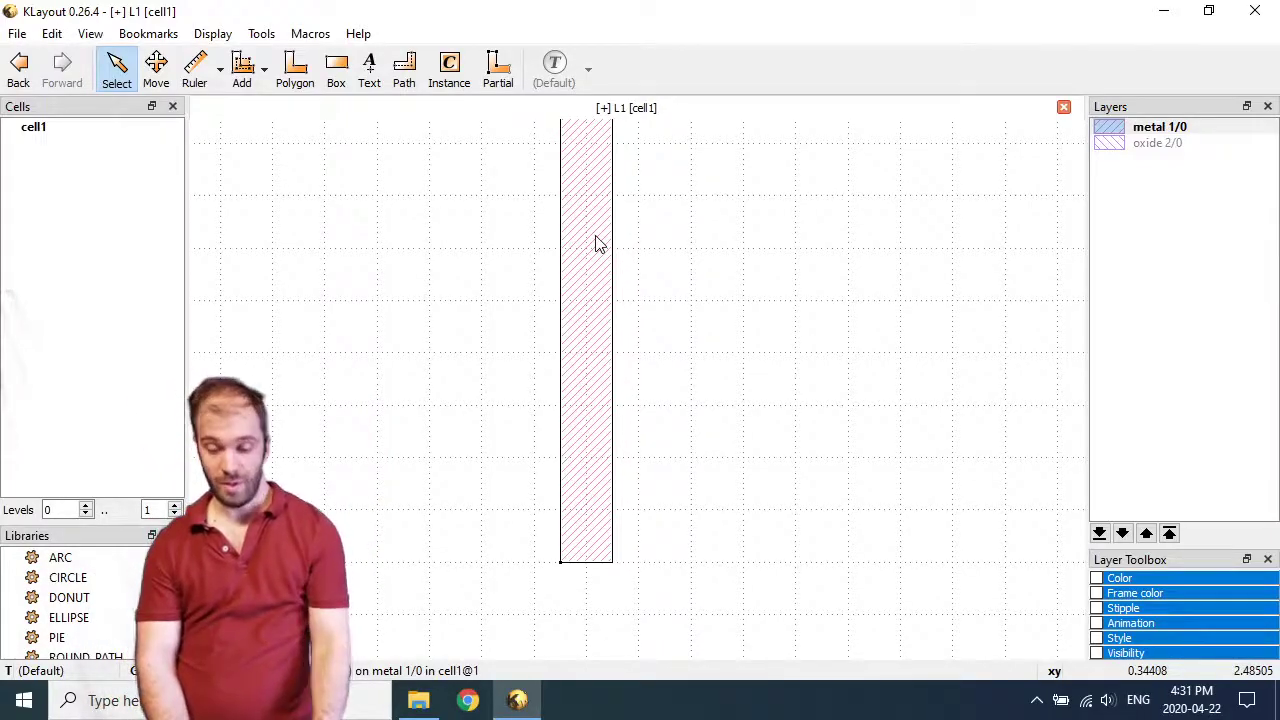
pyautogui.press('r')
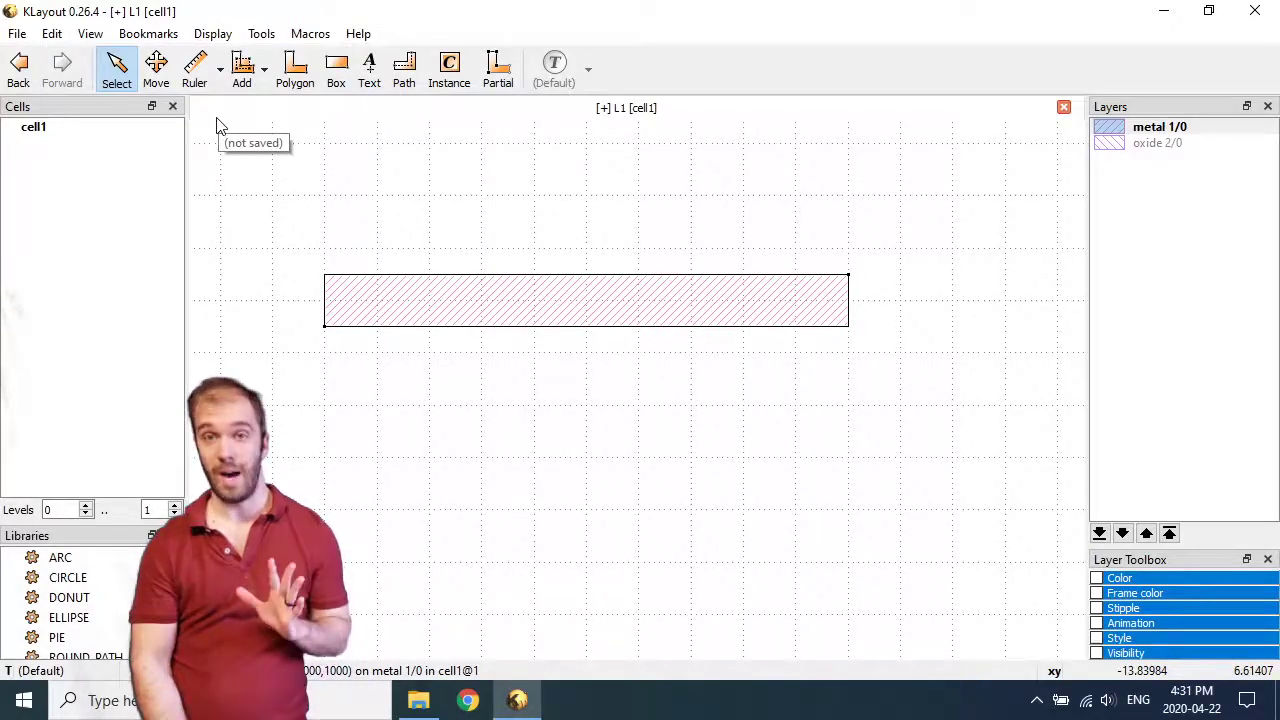
# Copy the 20 × 2 bar, paste a duplicate onto it, and select the top copy.
pyautogui.click(52, 33)
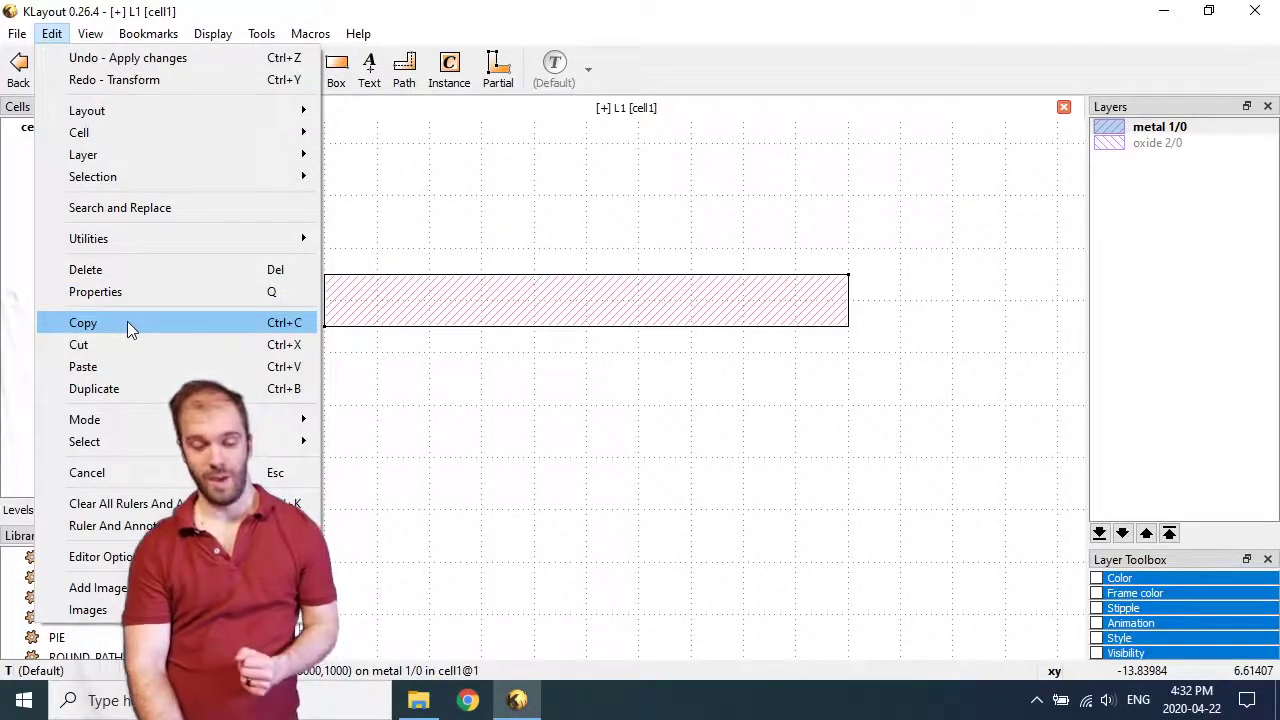
pyautogui.click(127, 321)
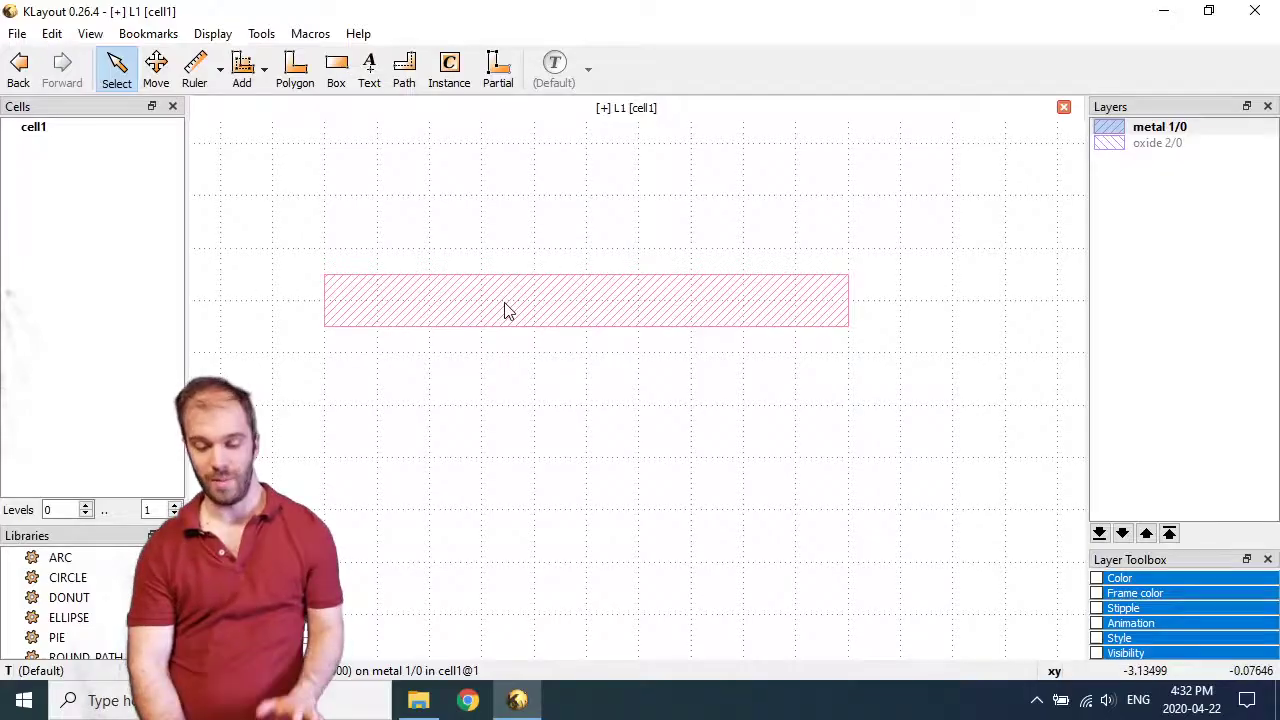
pyautogui.hotkey('ctrl', 'v')
pyautogui.press('F2')
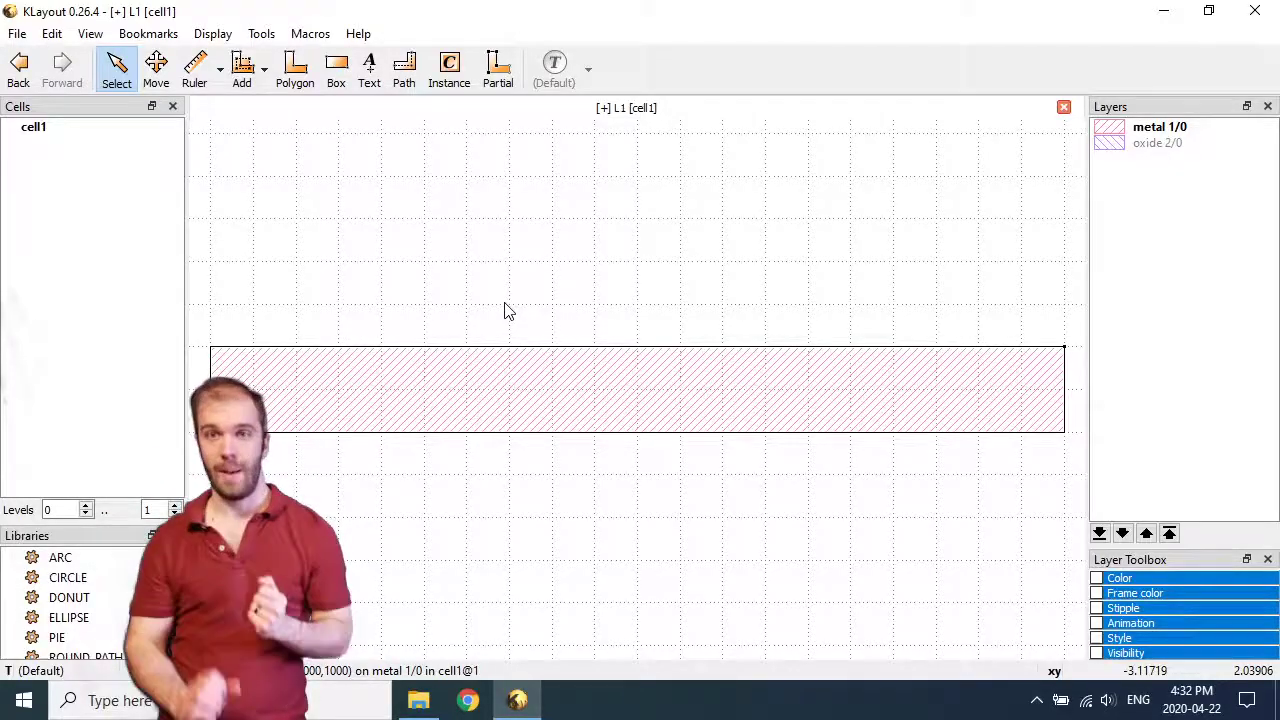
pyautogui.click(570, 278)
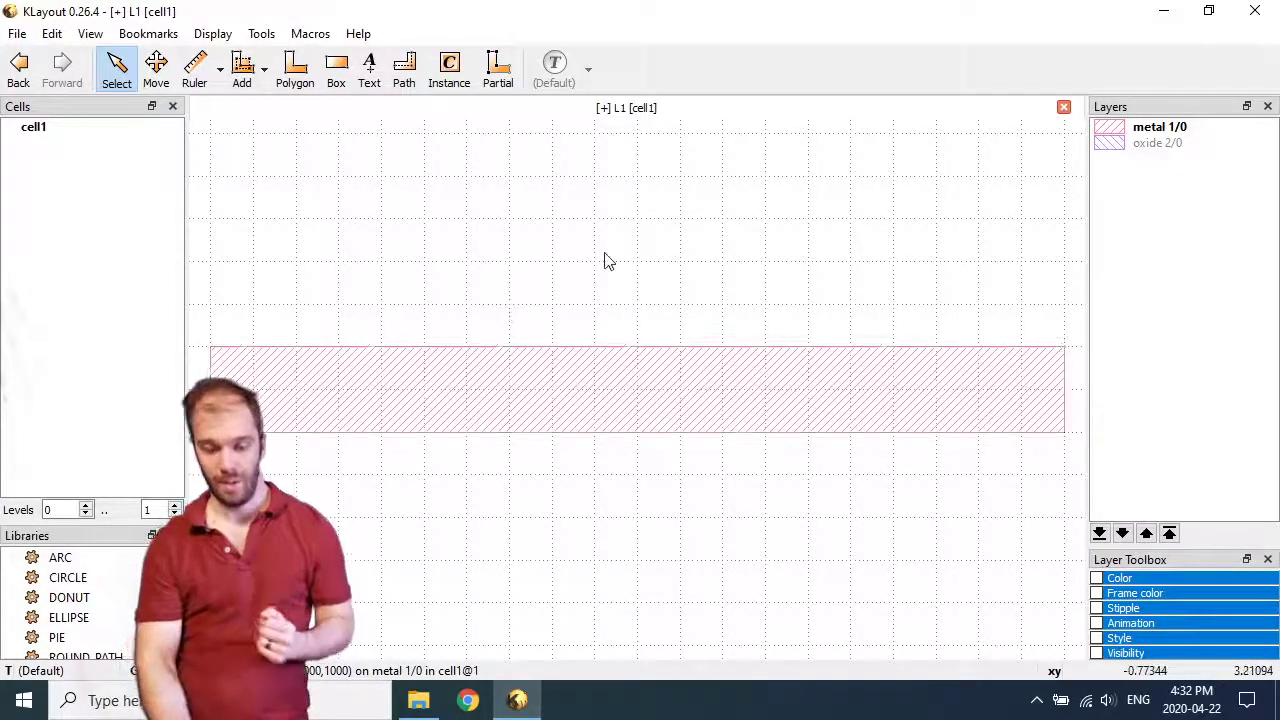
pyautogui.click(692, 371)
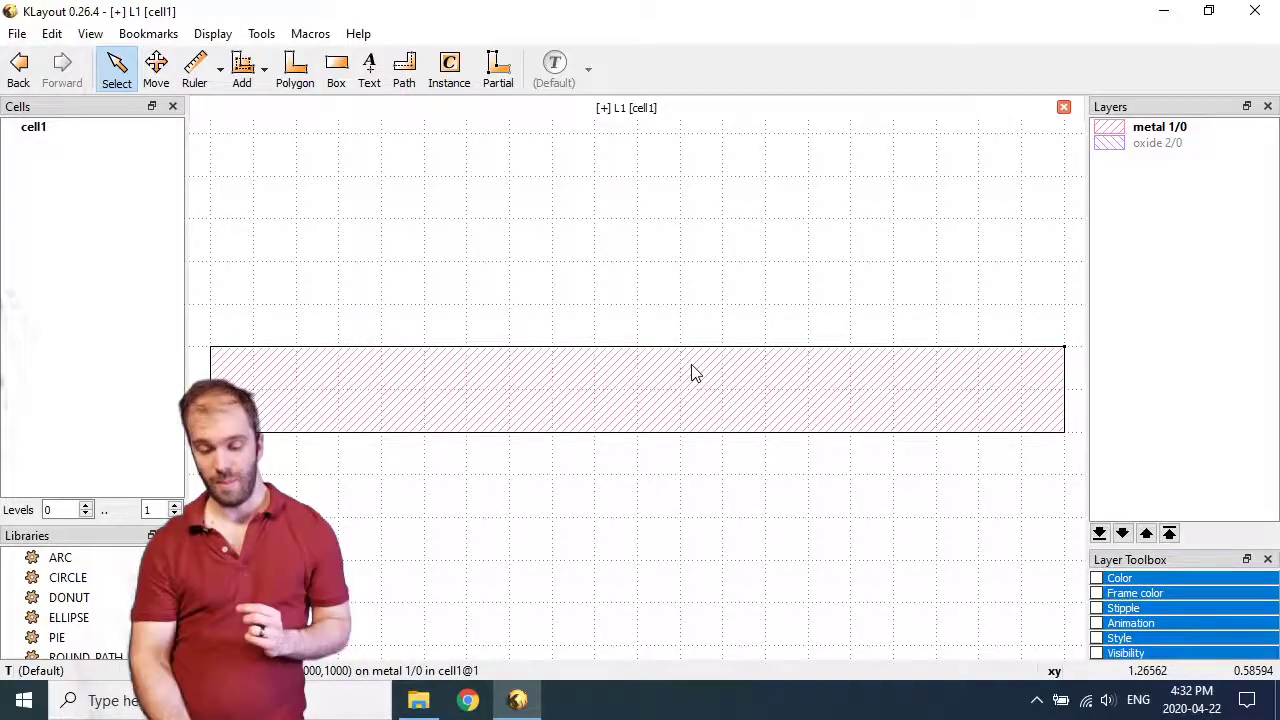
# Rotate the duplicate bar clockwise so it stands vertical across the horizontal one.
pyautogui.click(57, 34)
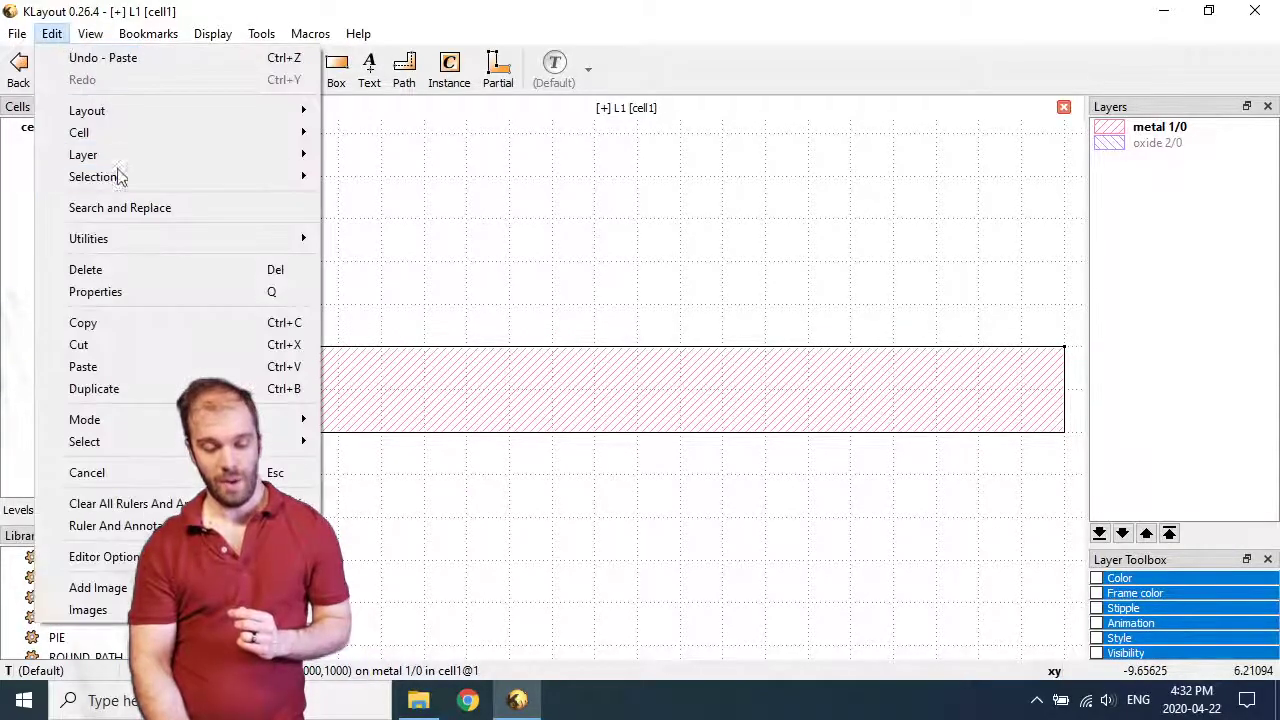
pyautogui.click(413, 205)
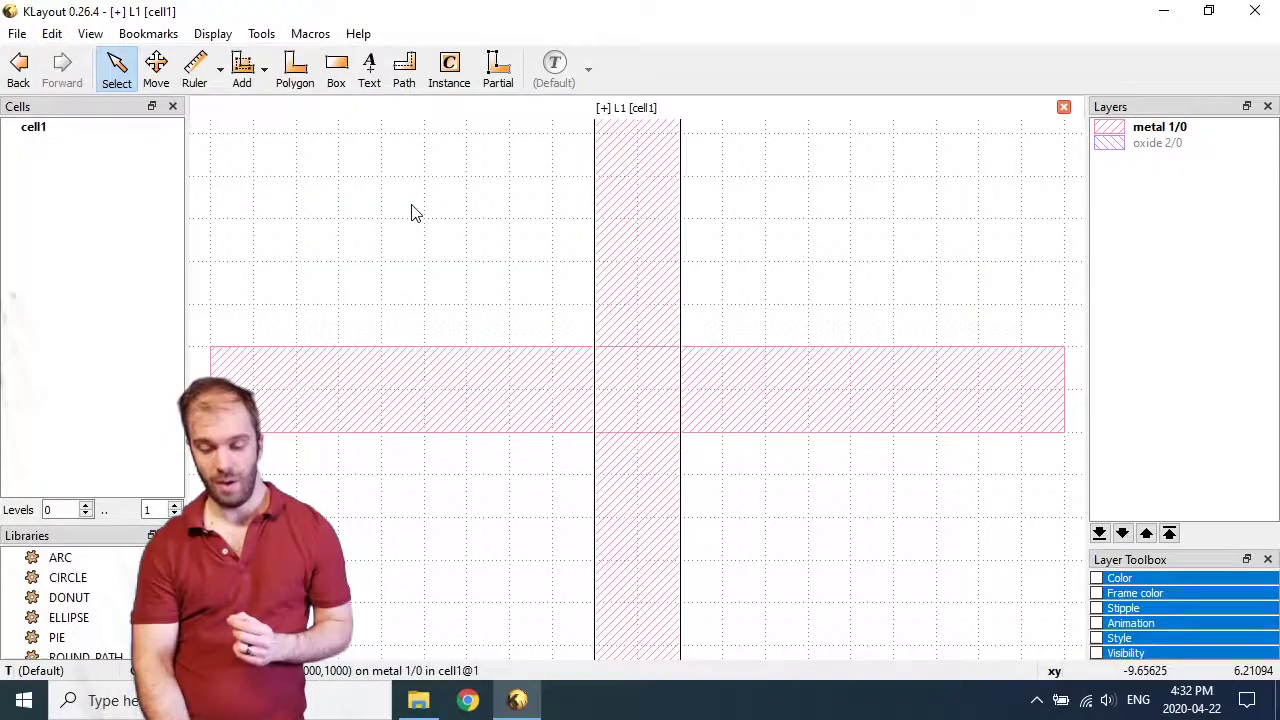
pyautogui.scroll(-4, 570, 237)
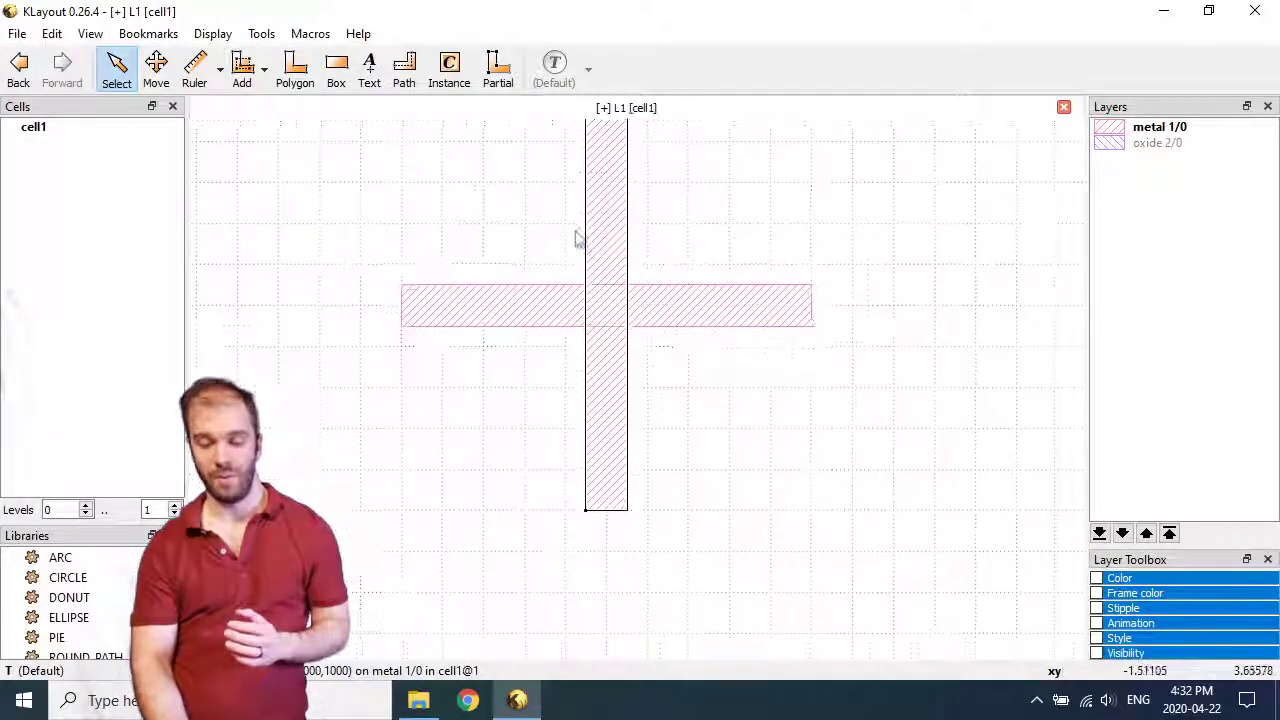
pyautogui.scroll(-2, 723, 277)
pyautogui.scroll(1, 754, 191)
# Select both bars of the cross together with a rubber-band box.
pyautogui.click(757, 201)
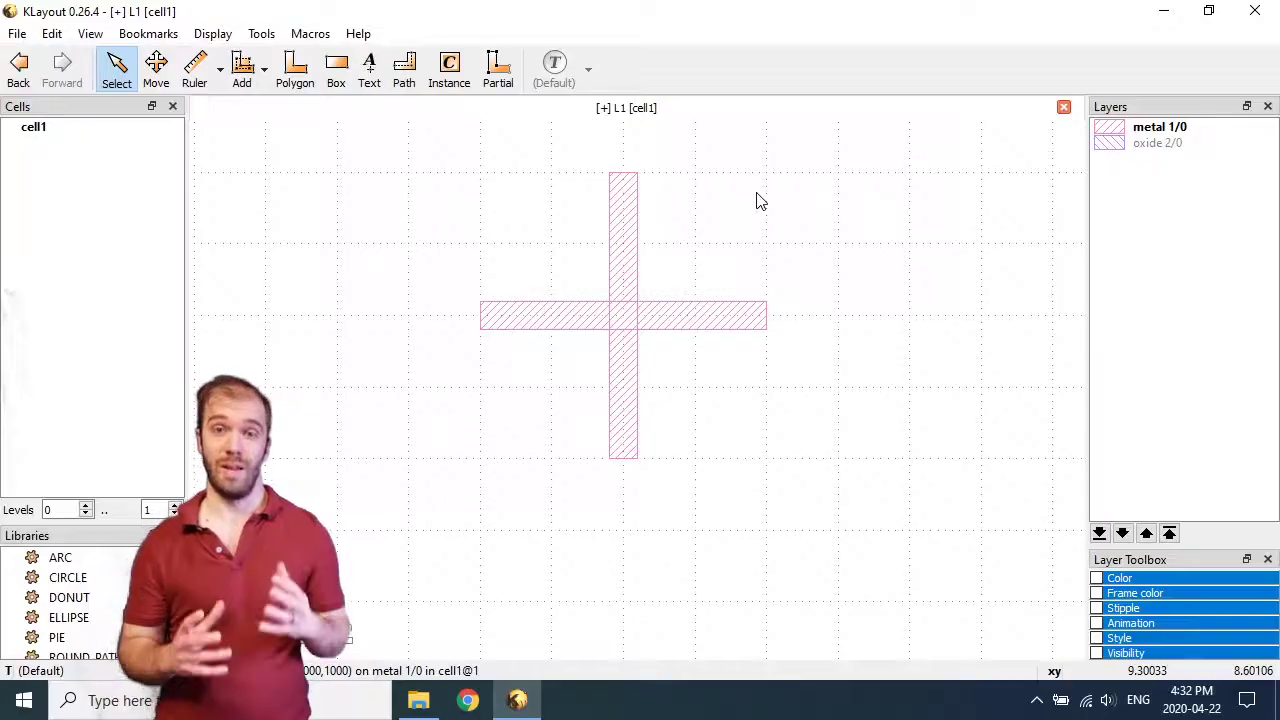
pyautogui.scroll(1, 694, 254)
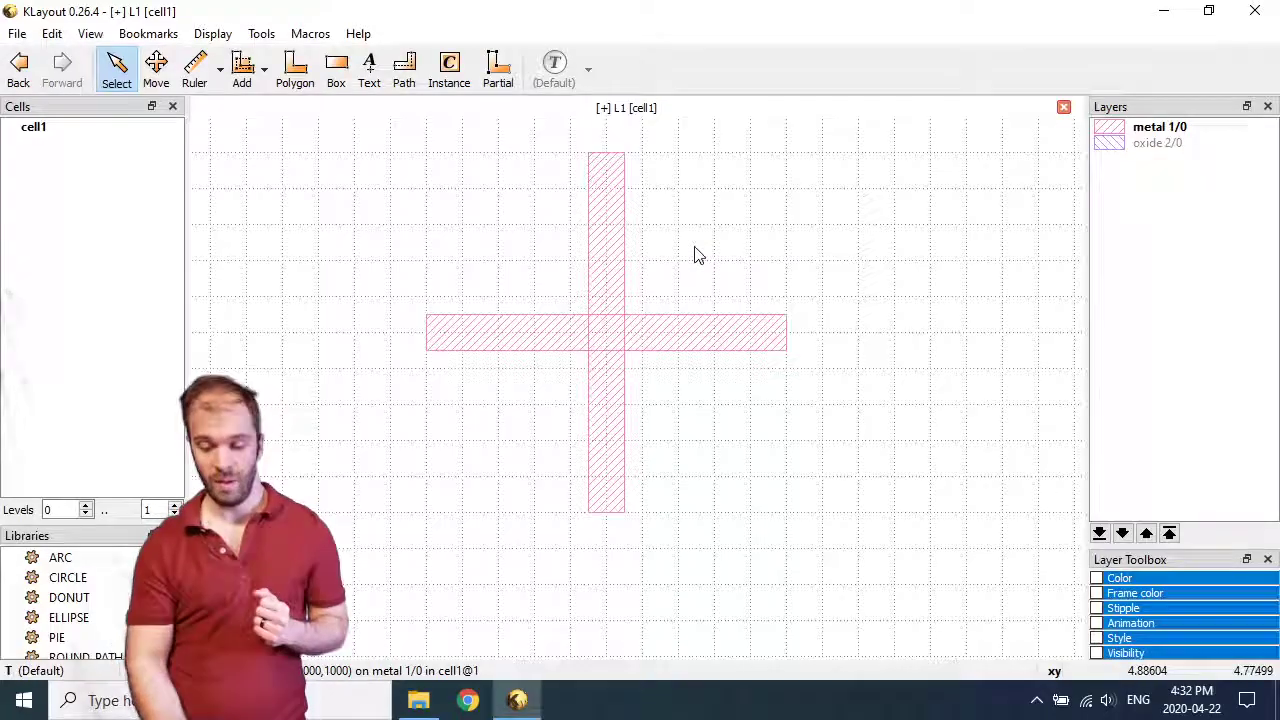
pyautogui.click(531, 337)
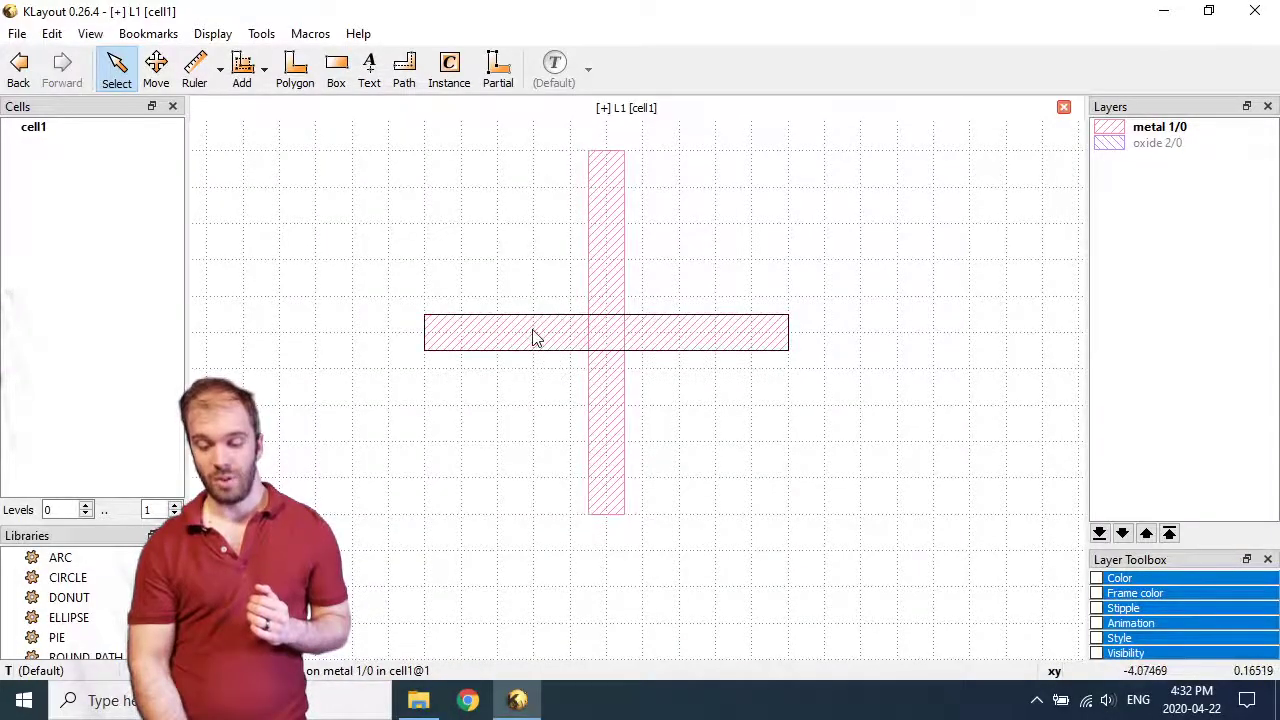
pyautogui.click(612, 272)
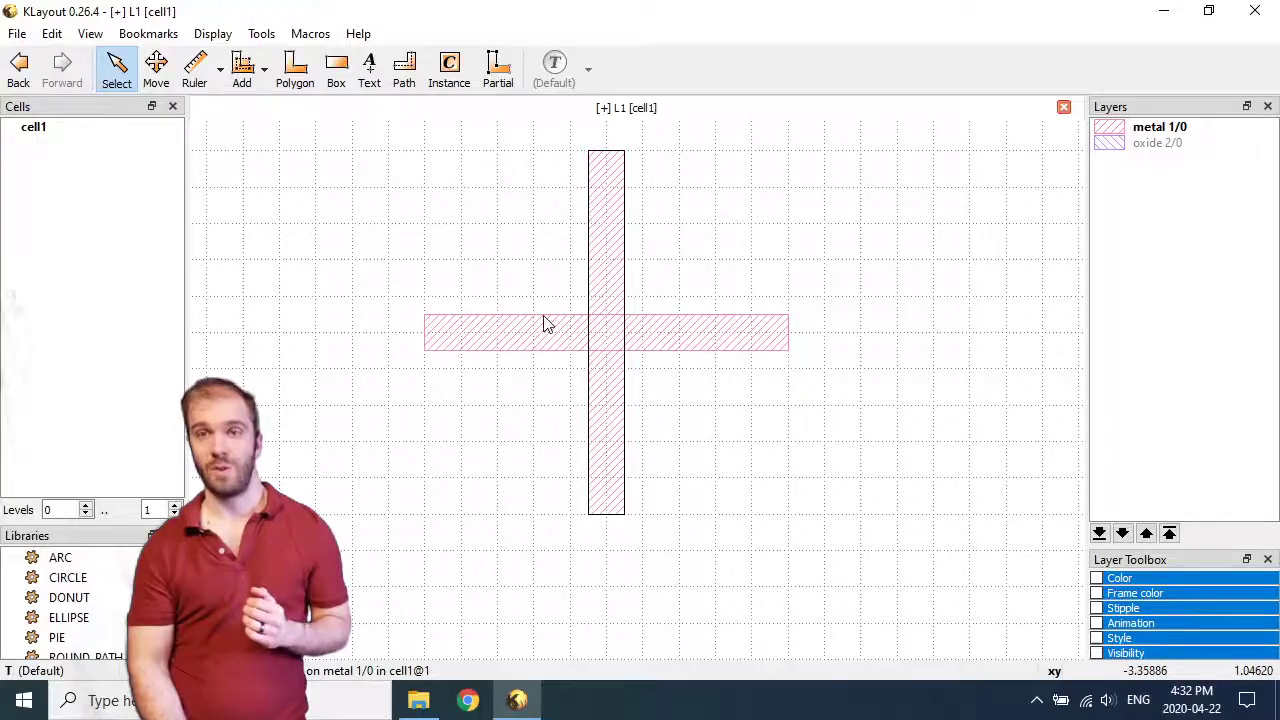
pyautogui.click(543, 323)
pyautogui.click(612, 282)
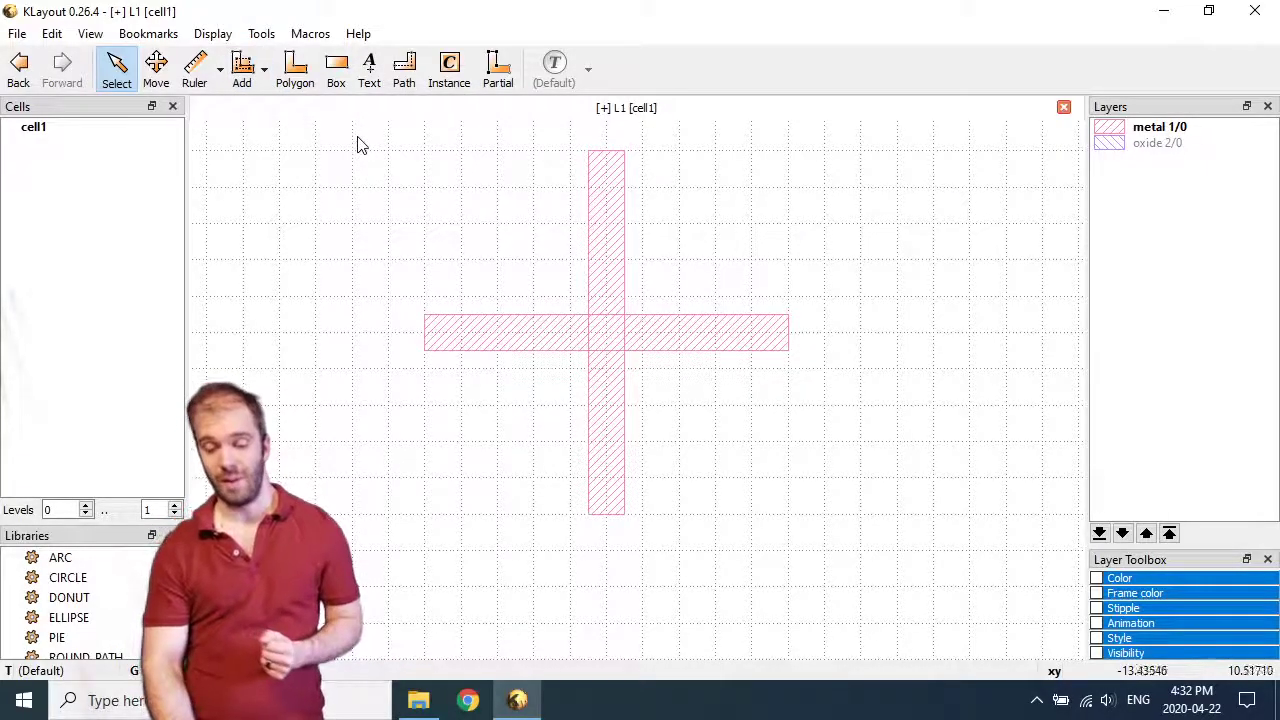
pyautogui.moveTo(357, 138); pyautogui.dragTo(923, 536)
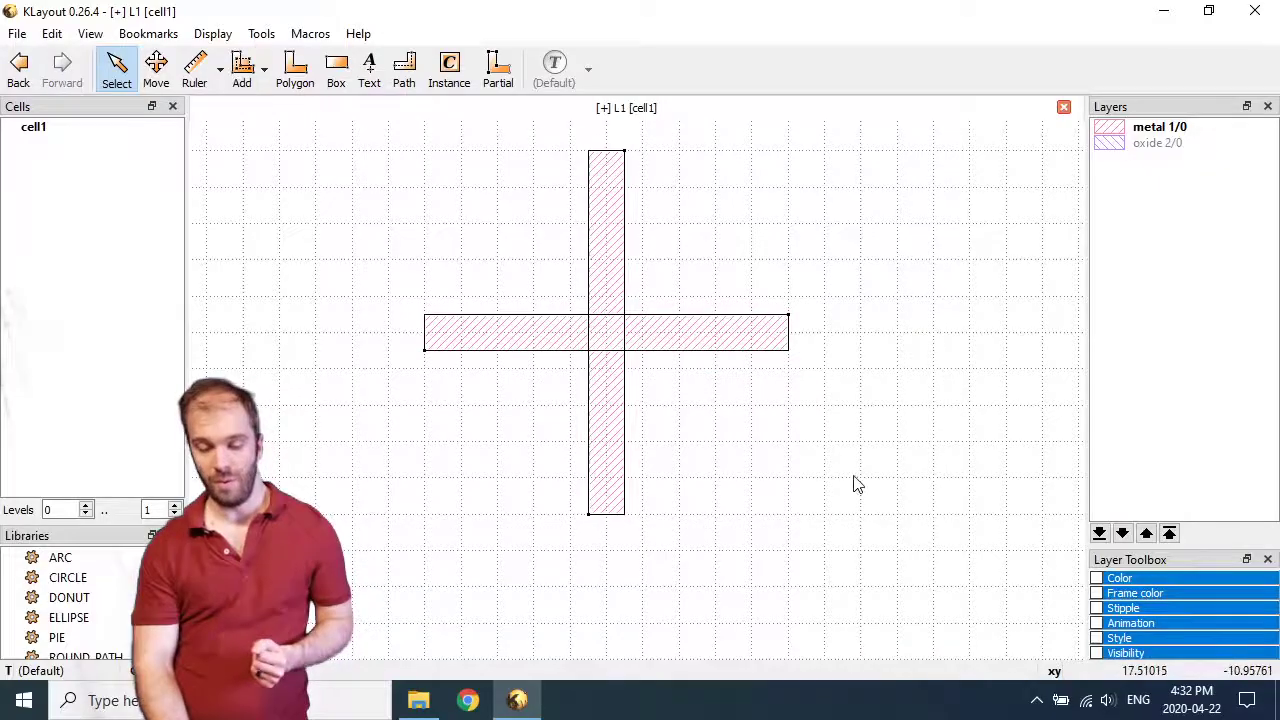
pyautogui.click(51, 33)
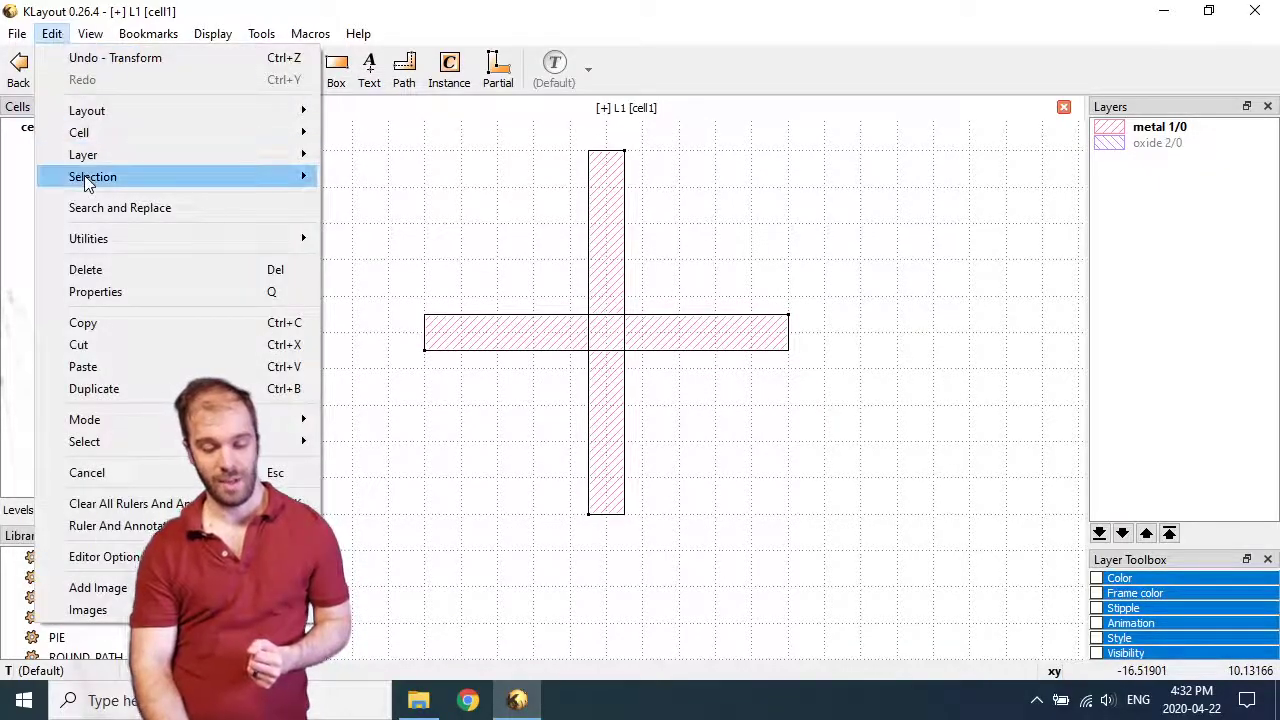
pyautogui.moveTo(243, 186)
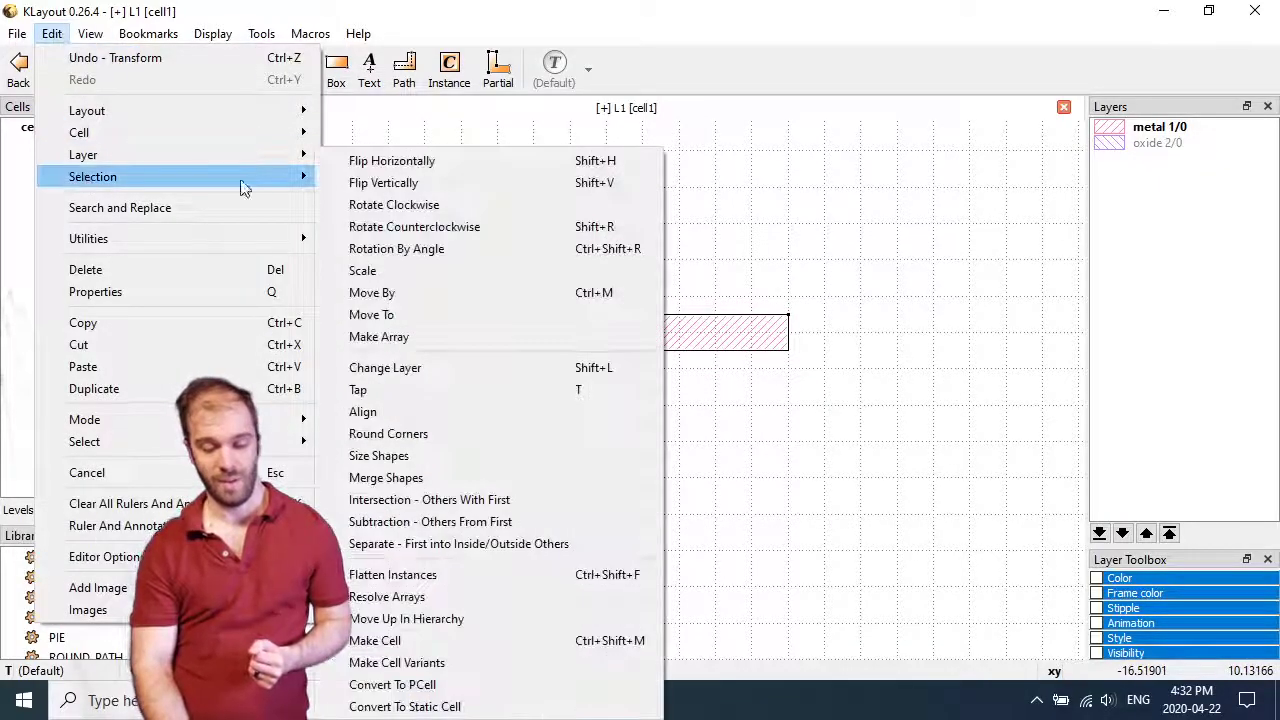
pyautogui.click(388, 479)
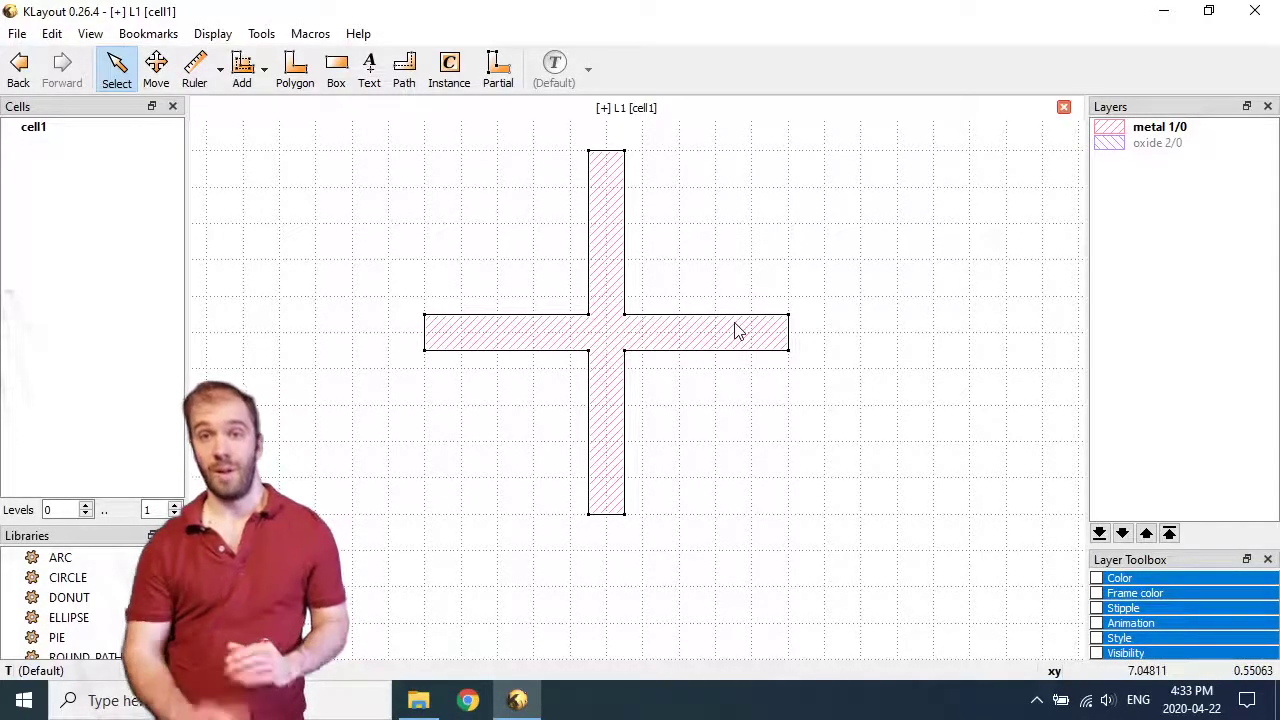
pyautogui.doubleClick(589, 227)
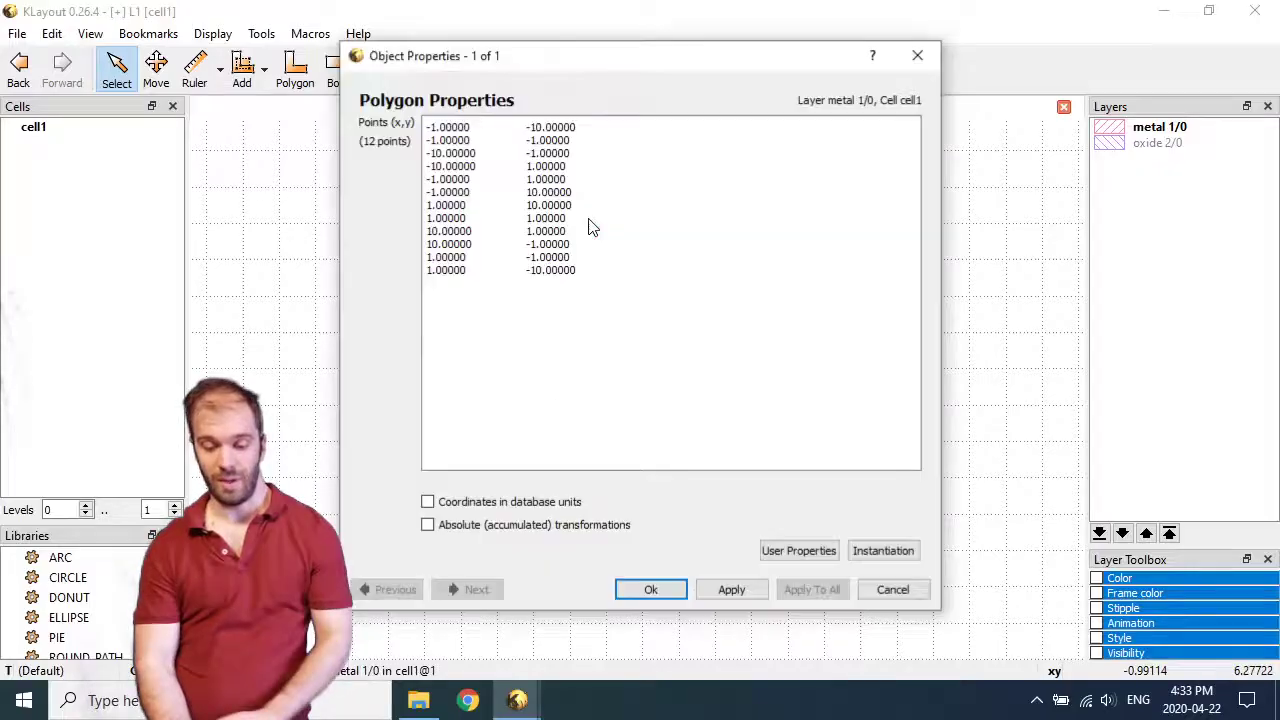
pyautogui.click(668, 596)
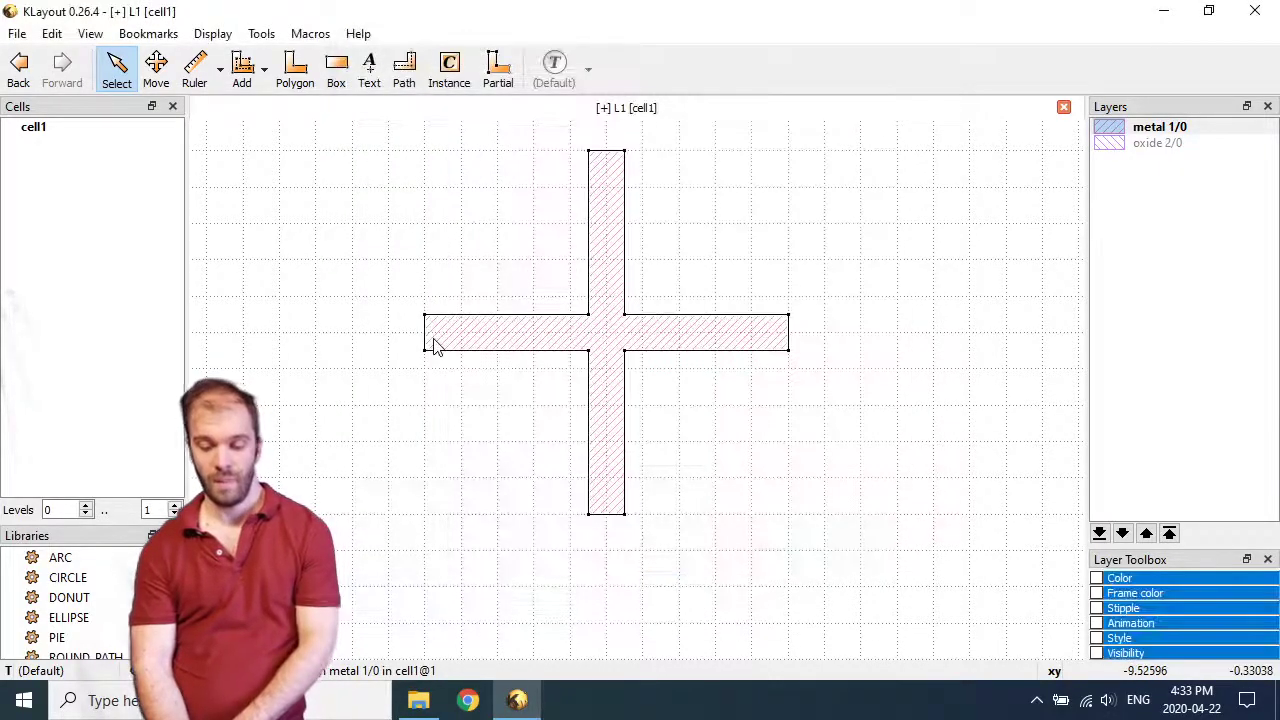
pyautogui.click(395, 182)
pyautogui.moveTo(364, 142); pyautogui.dragTo(843, 543)
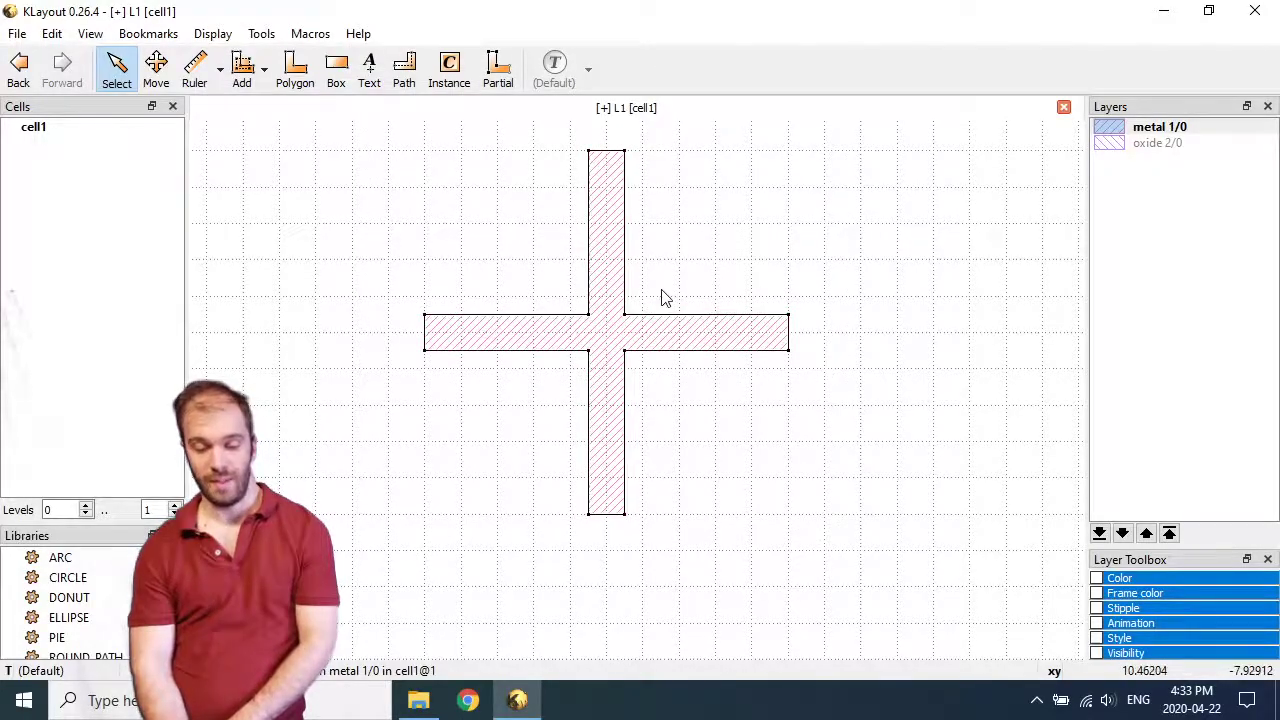
# Drag the cross up and to the right with the Move tool, then reselect it.
pyautogui.click(165, 78)
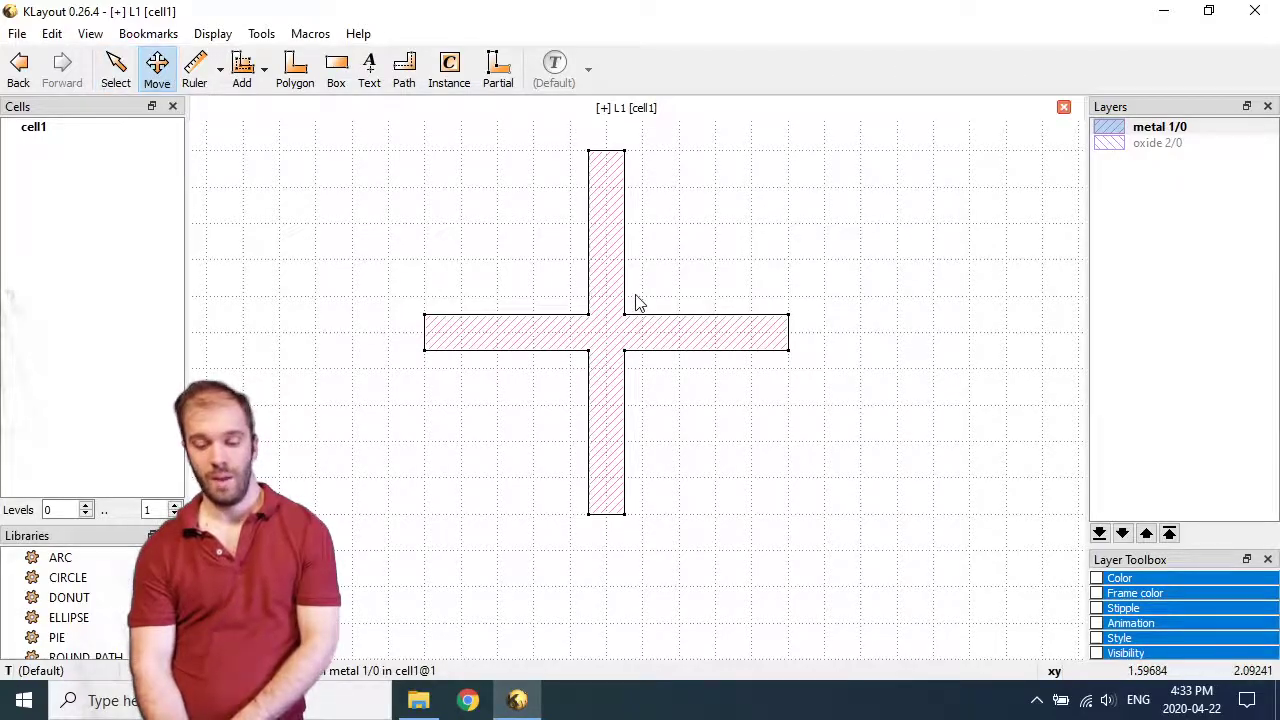
pyautogui.moveTo(654, 280); pyautogui.dragTo(906, 220)
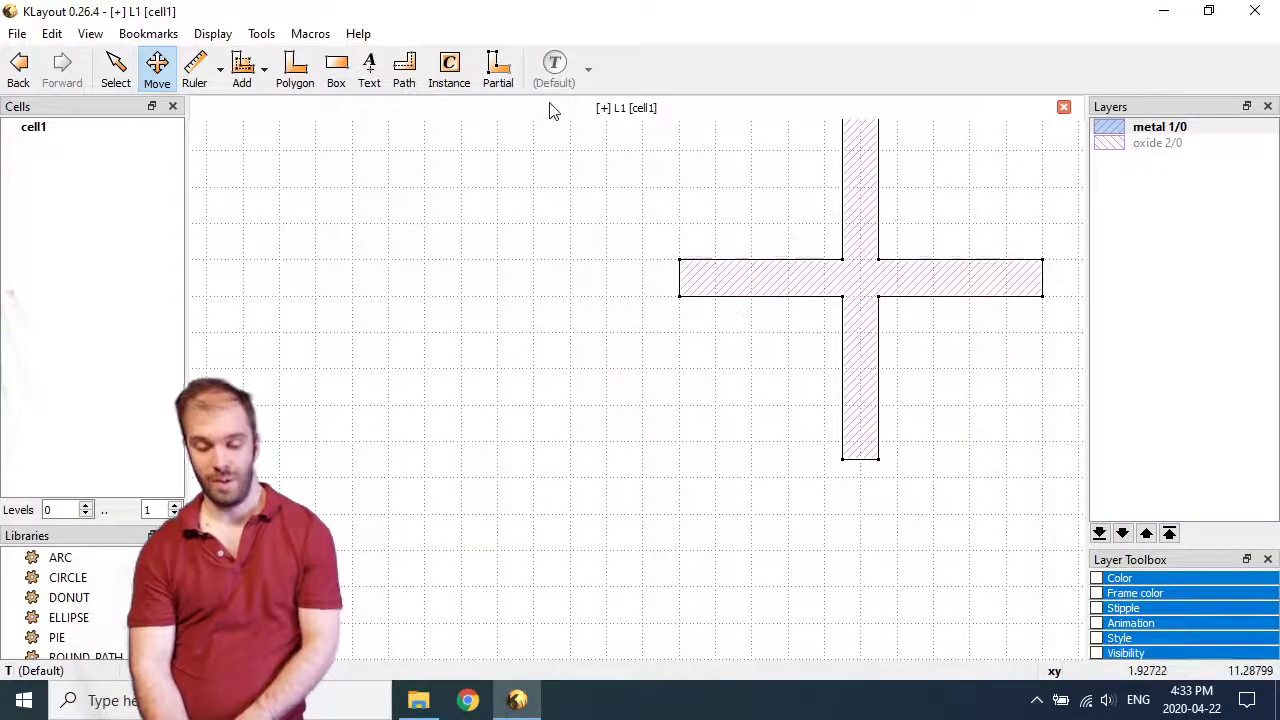
pyautogui.press('Escape')
pyautogui.click(848, 266)
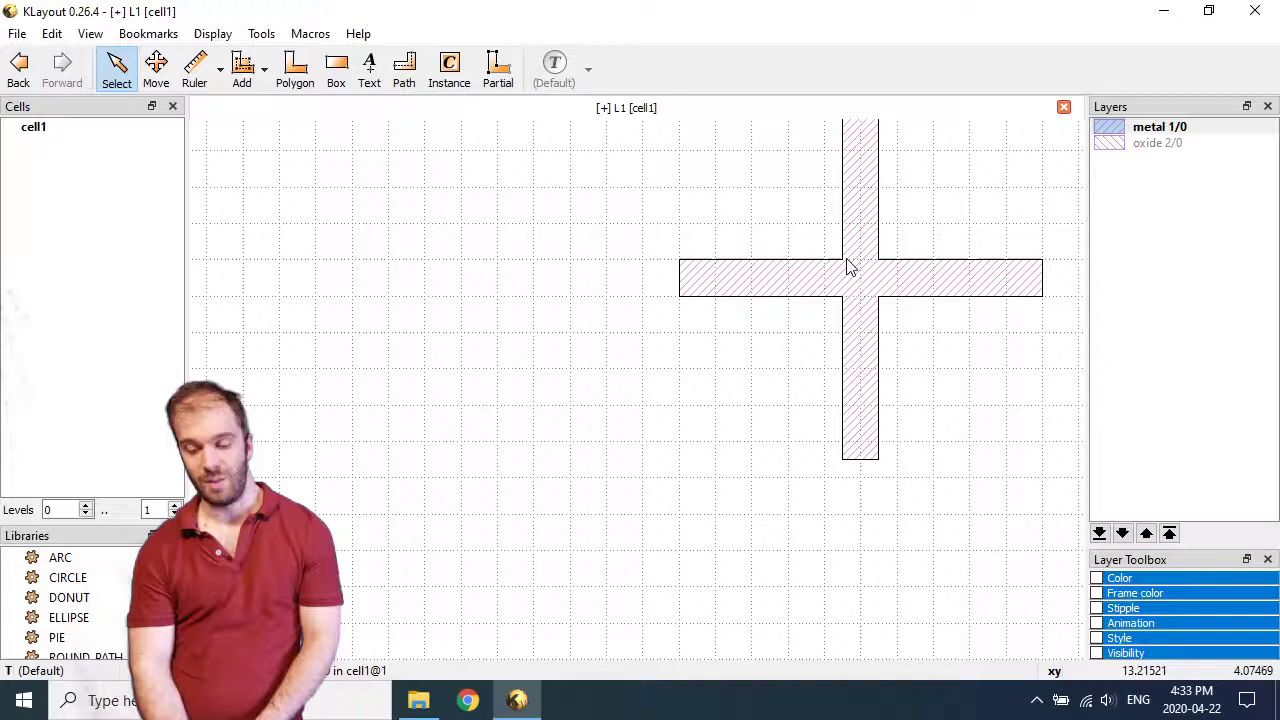
# Use Move To to place the selected cross's centre at x 0, y 0.
pyautogui.click(52, 33)
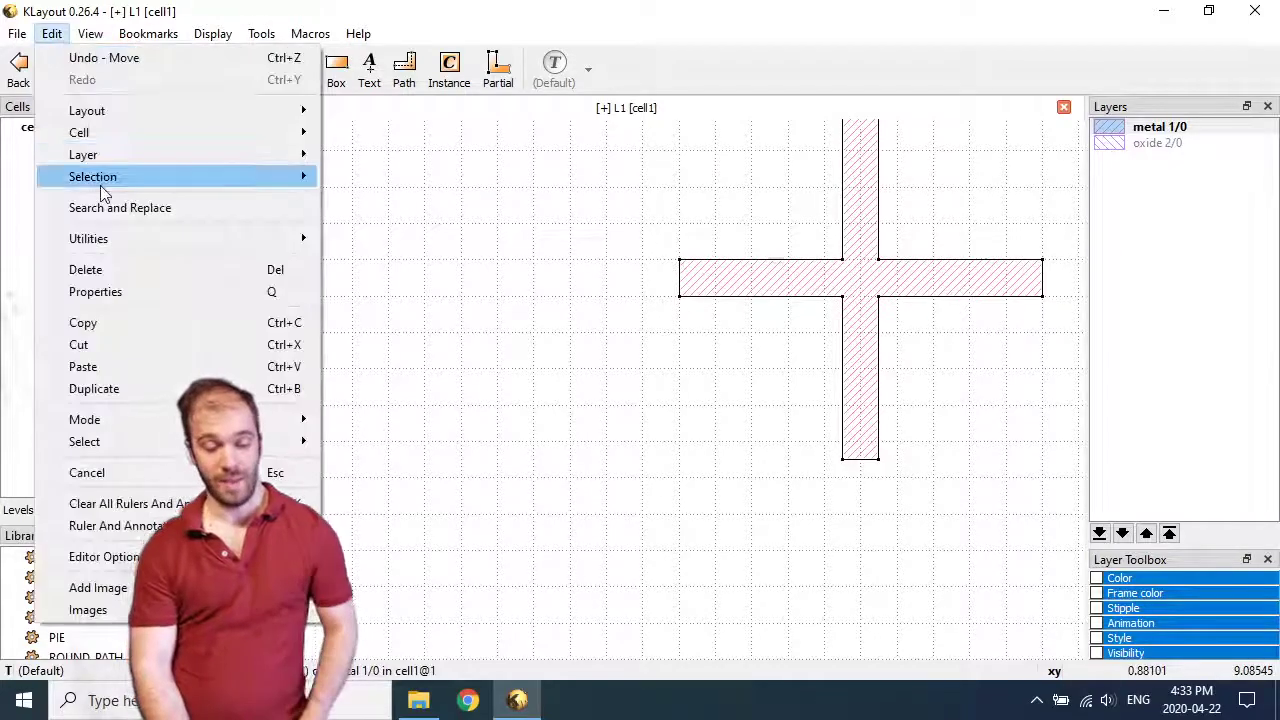
pyautogui.moveTo(100, 177)
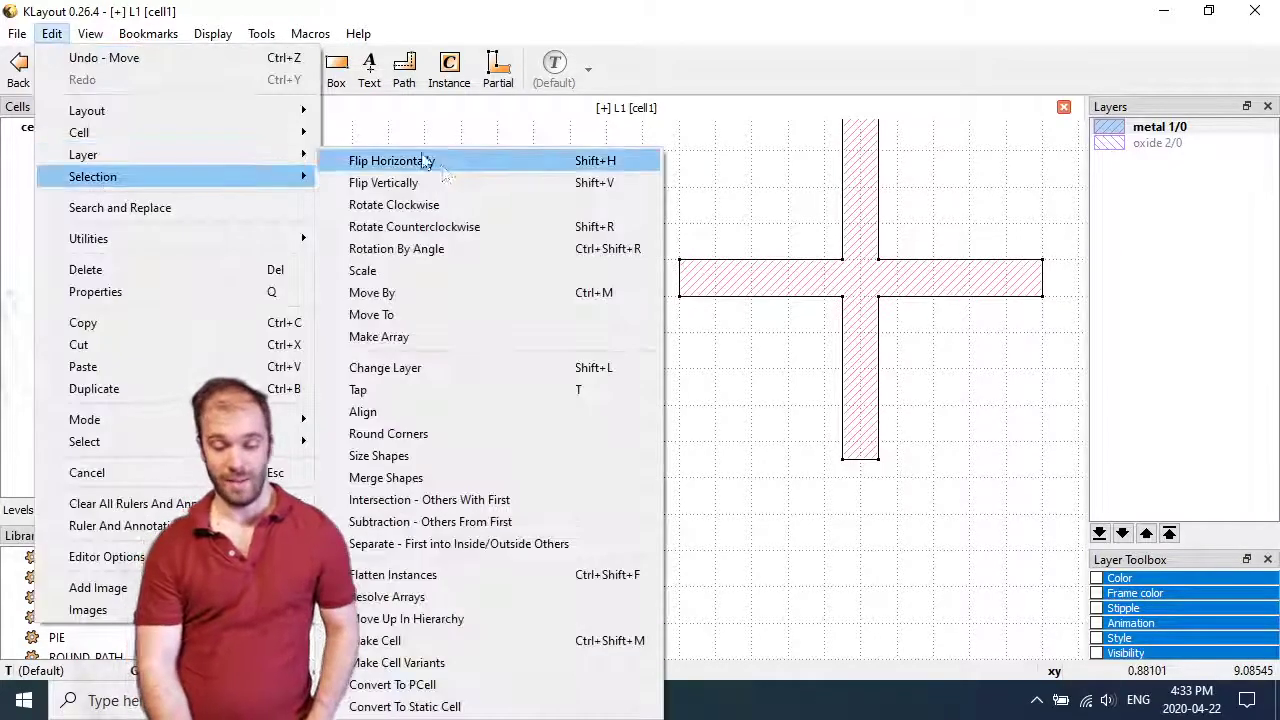
pyautogui.click(401, 314)
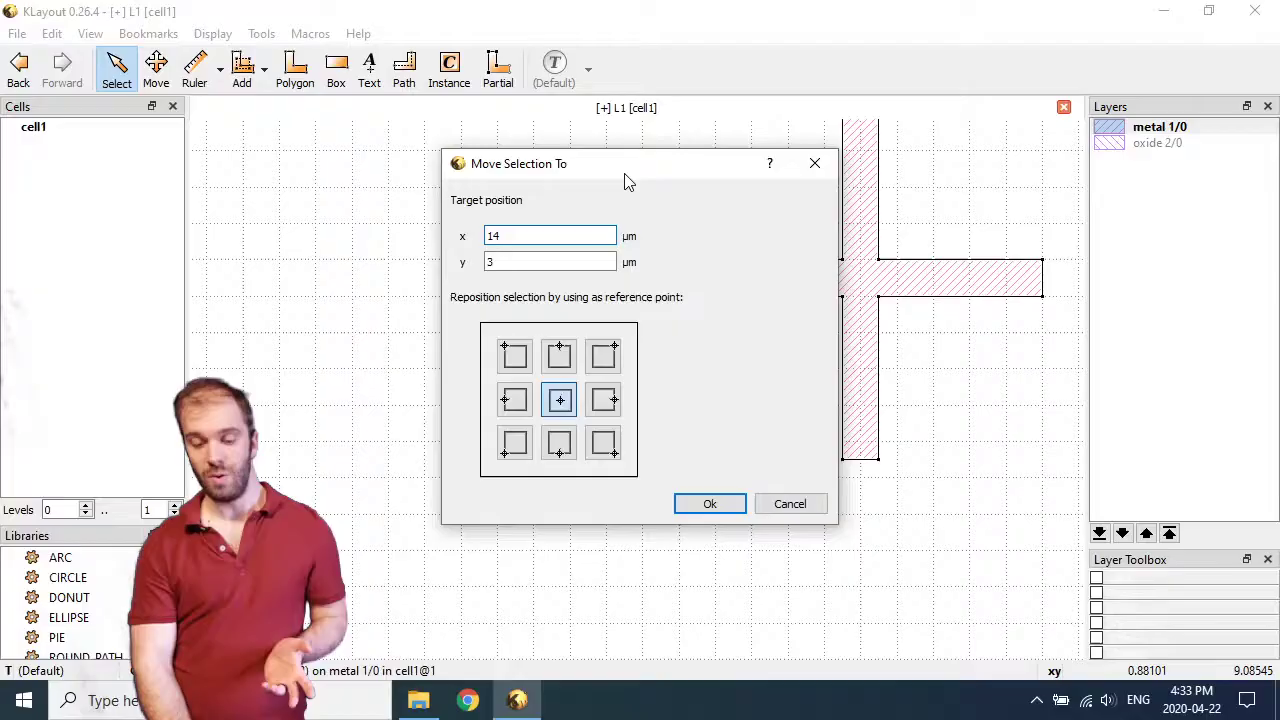
pyautogui.moveTo(642, 172); pyautogui.dragTo(526, 223)
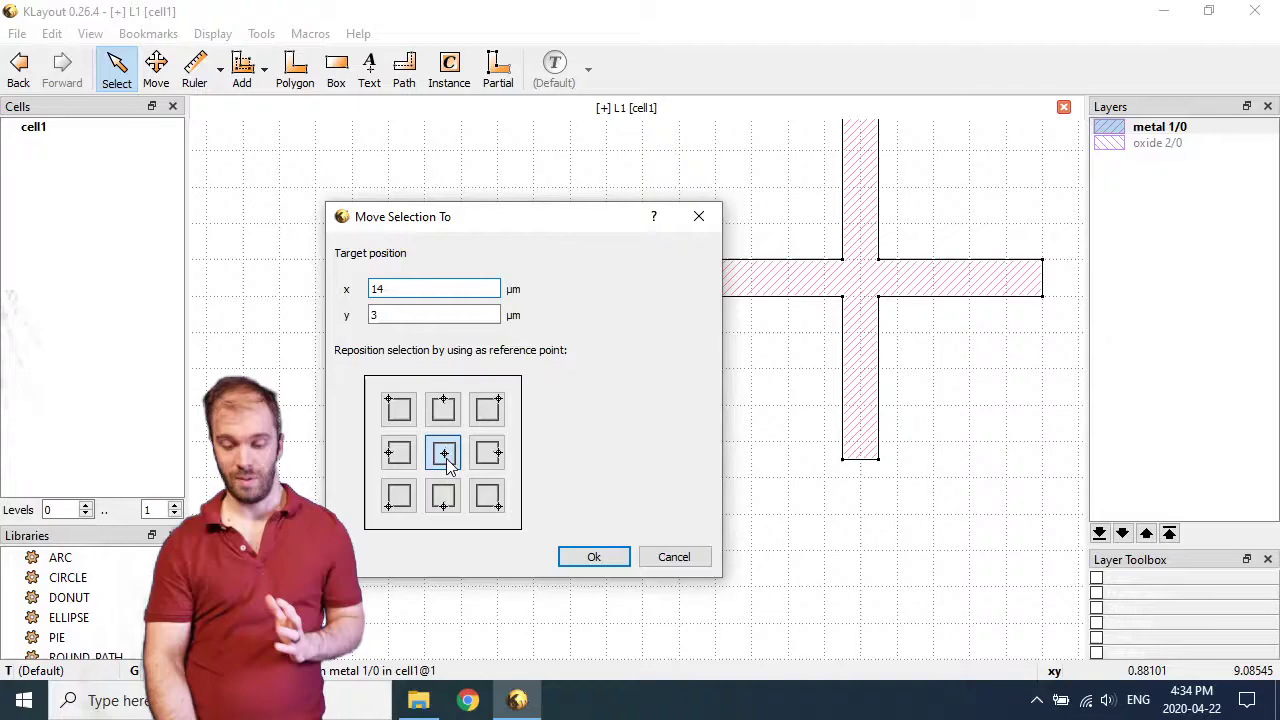
pyautogui.doubleClick(396, 285)
pyautogui.write('0')
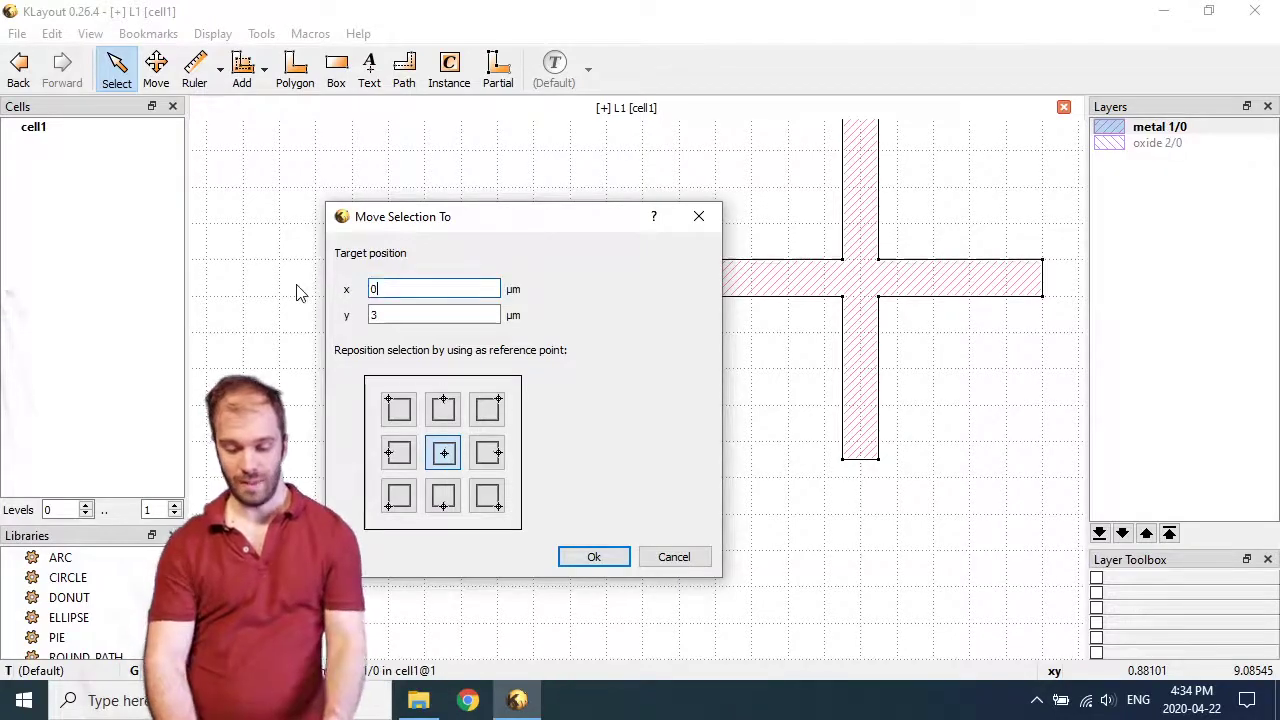
pyautogui.press('Tab')
pyautogui.write('0')
pyautogui.click(576, 560)
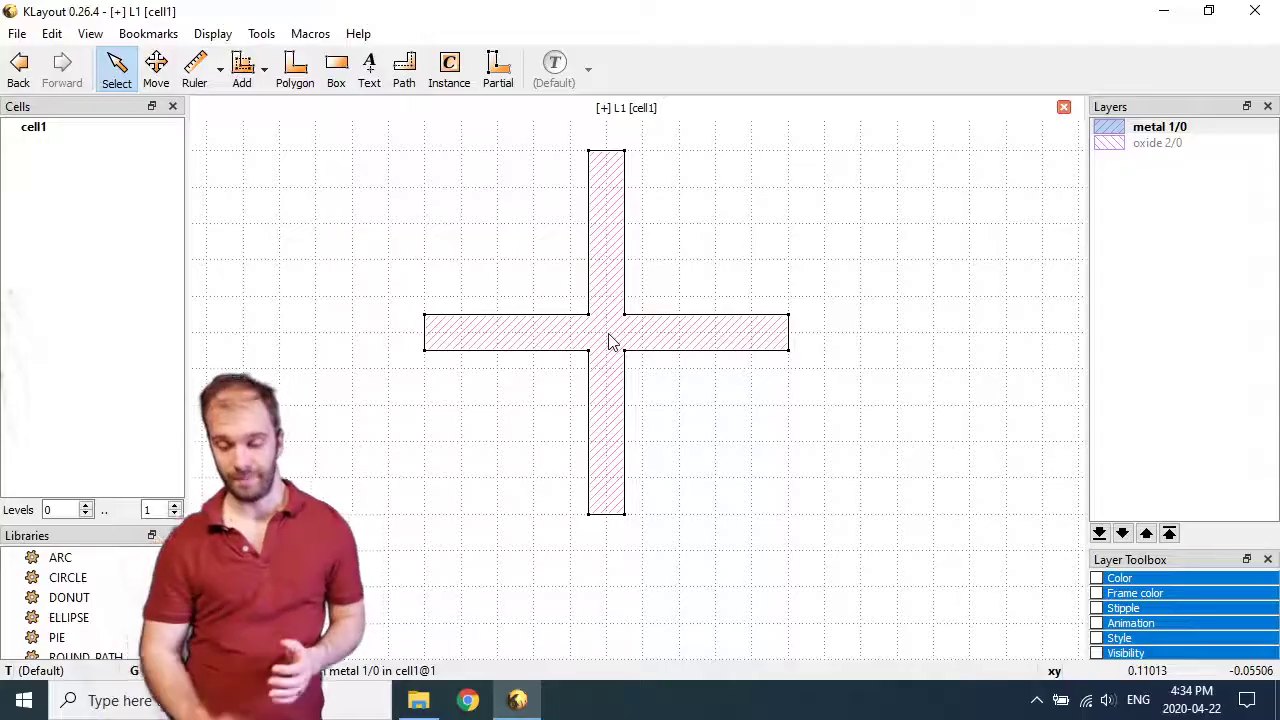
pyautogui.click(706, 175)
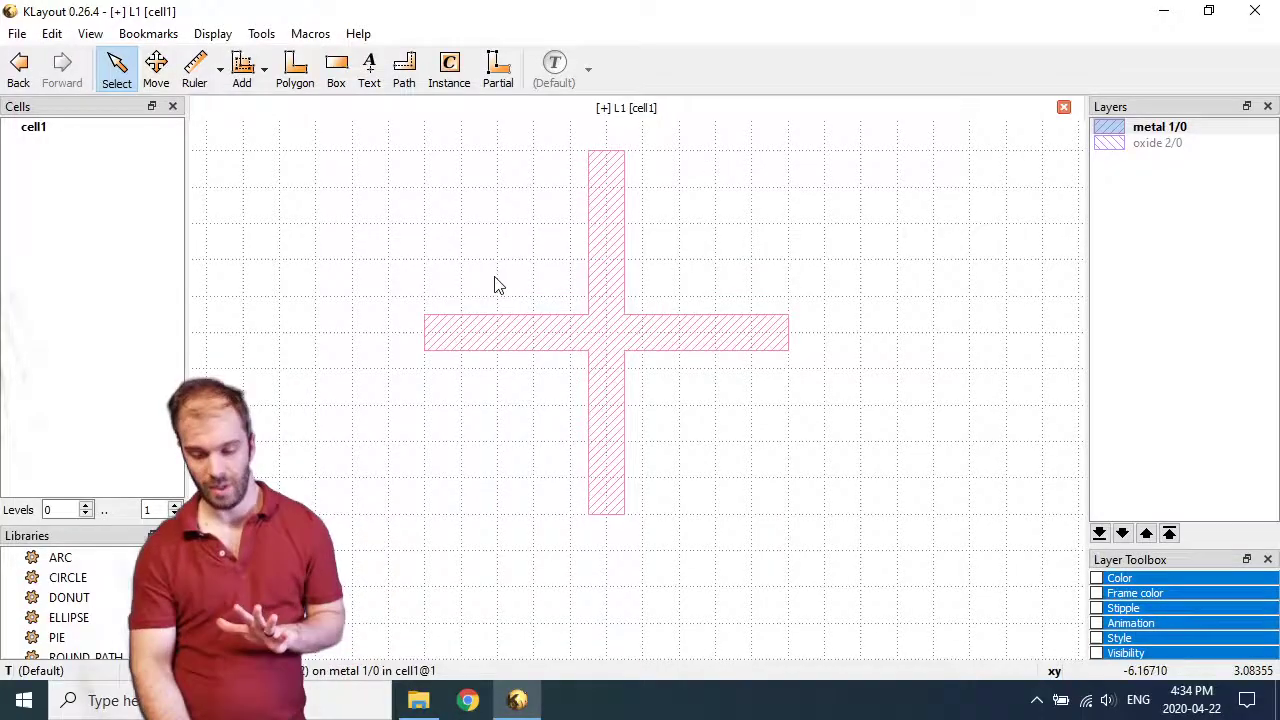
pyautogui.scroll(-3, 323, 243)
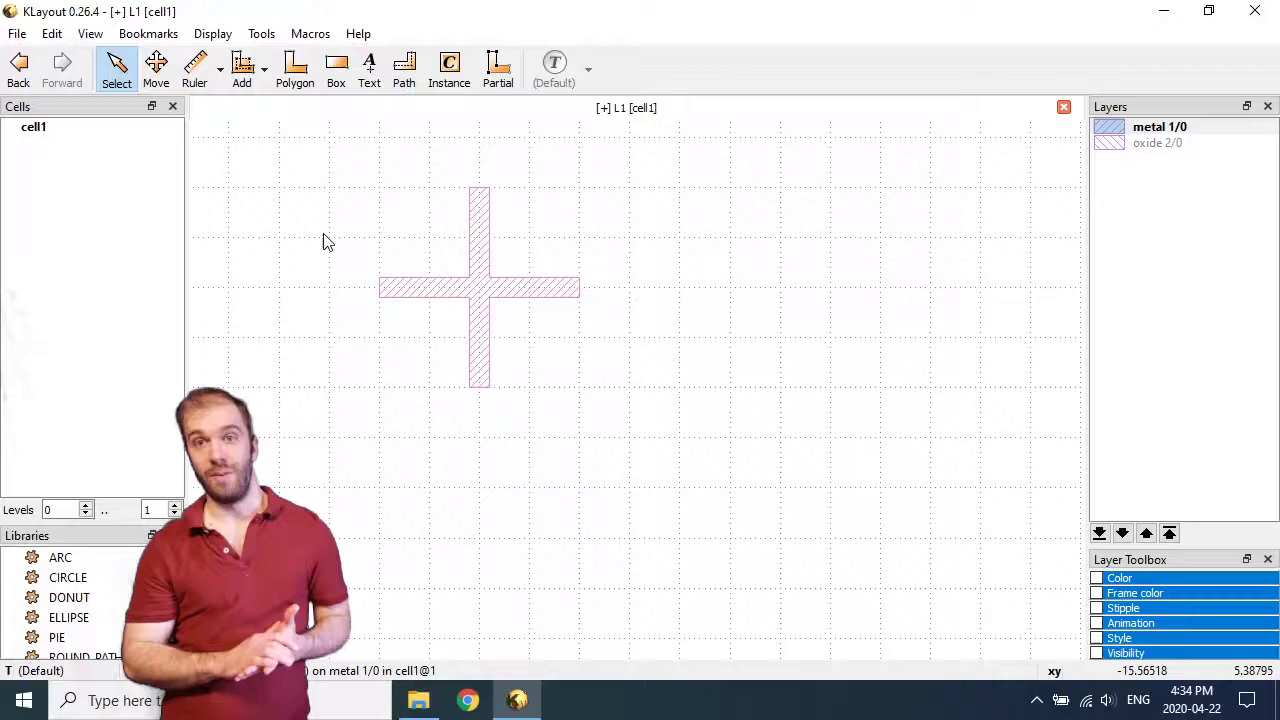
pyautogui.scroll(2, 392, 273)
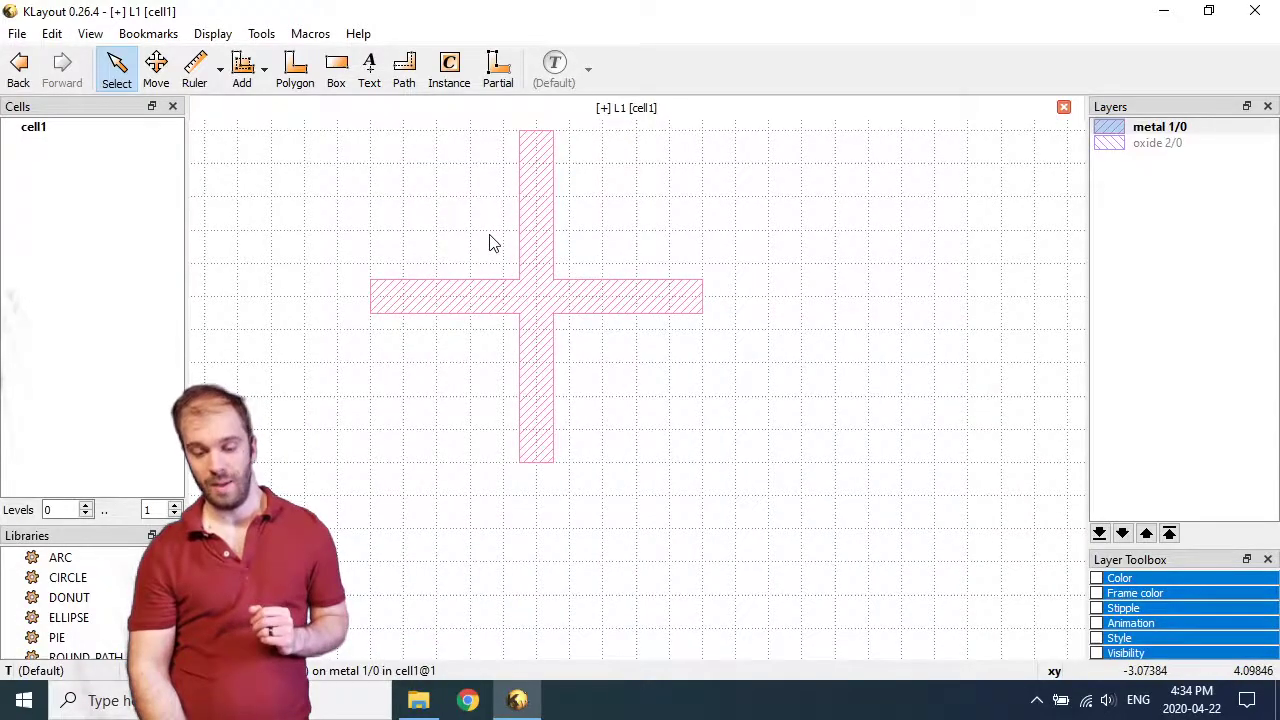
pyautogui.click(523, 251)
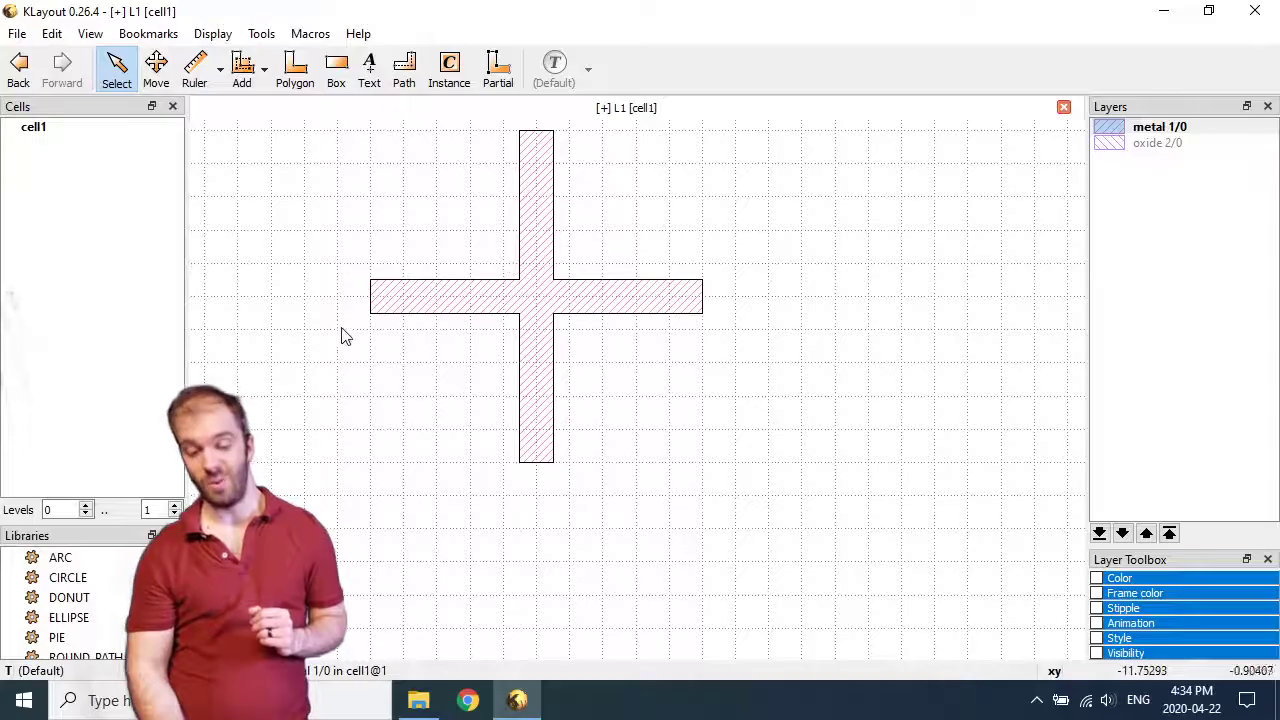
pyautogui.click(603, 345)
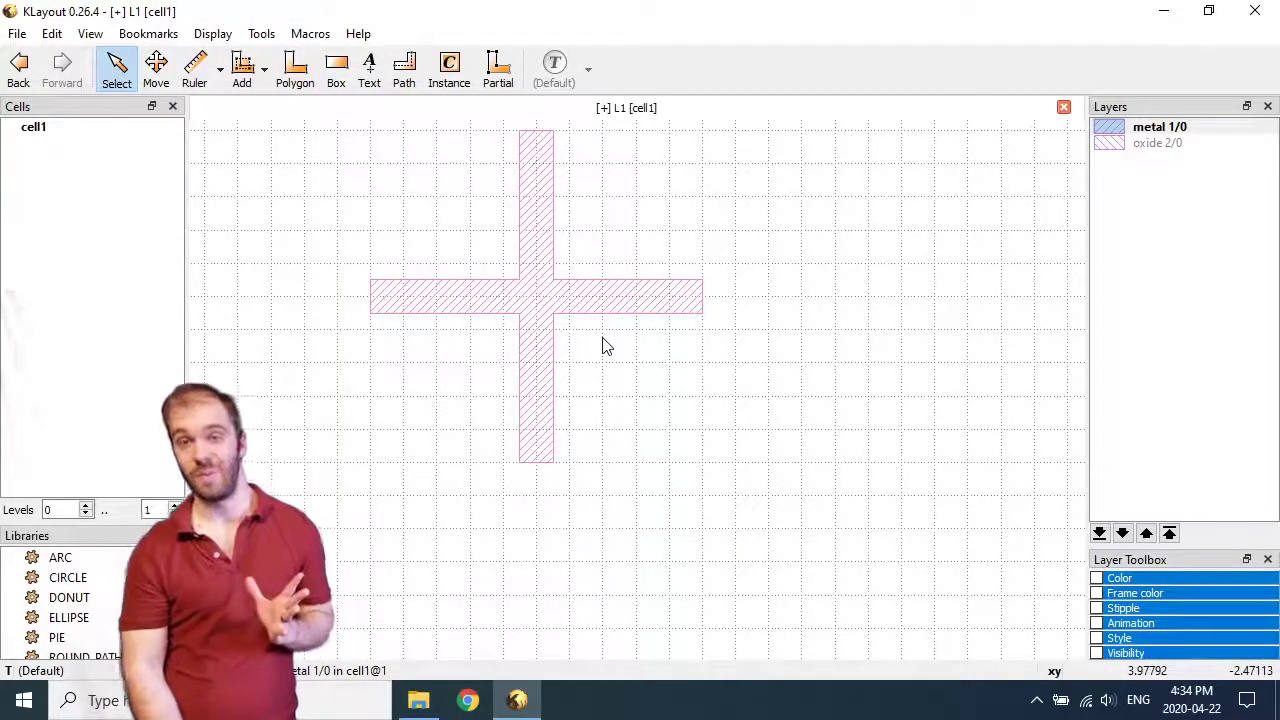
pyautogui.click(527, 293)
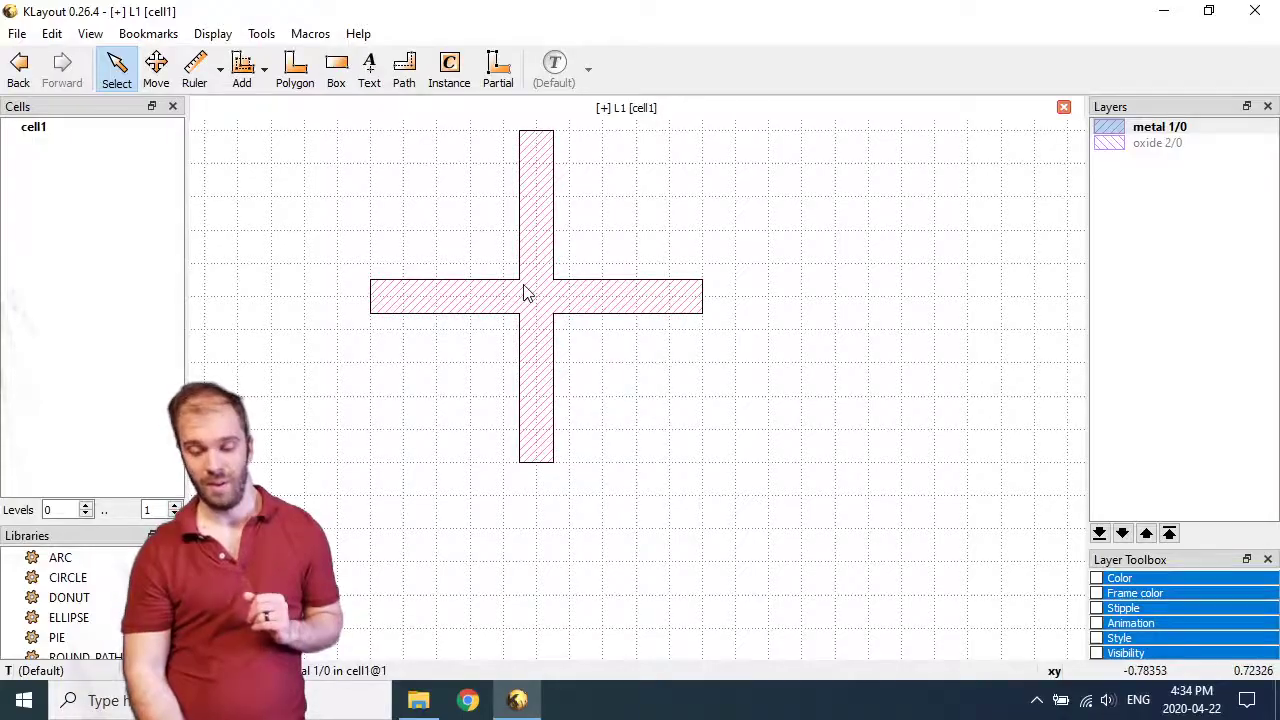
pyautogui.click(527, 293)
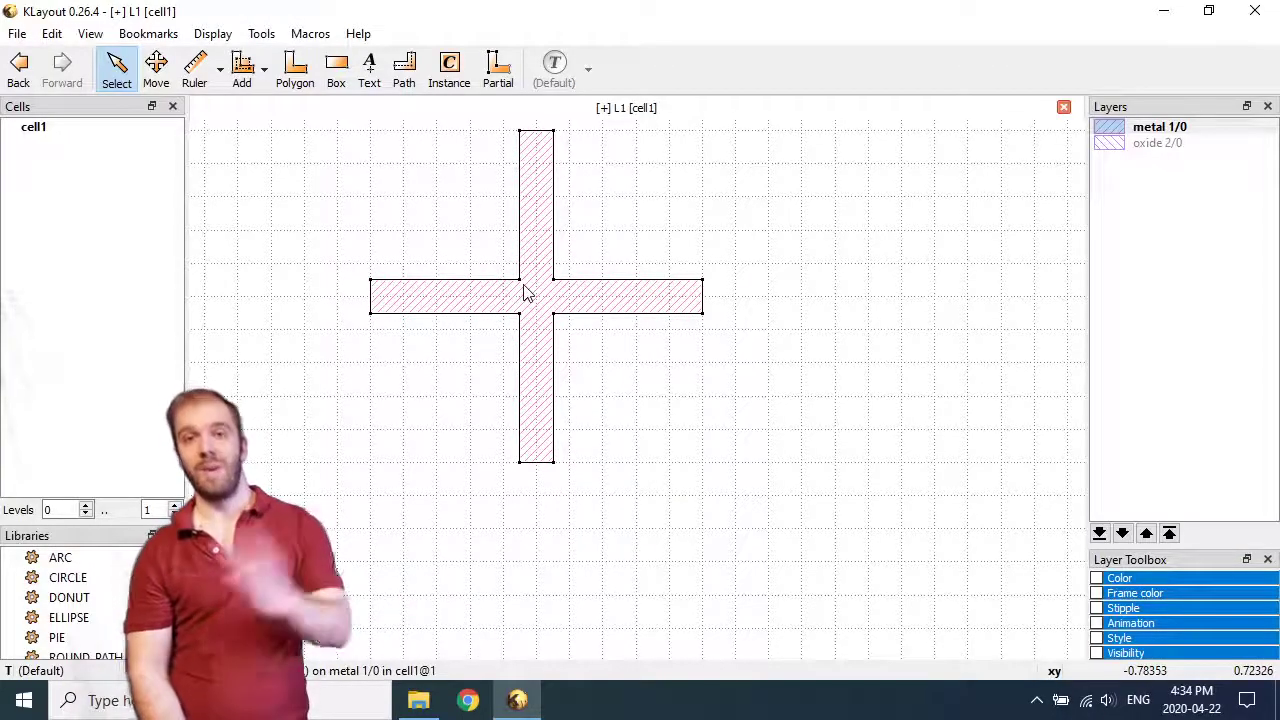
pyautogui.scroll(-2, 289, 260)
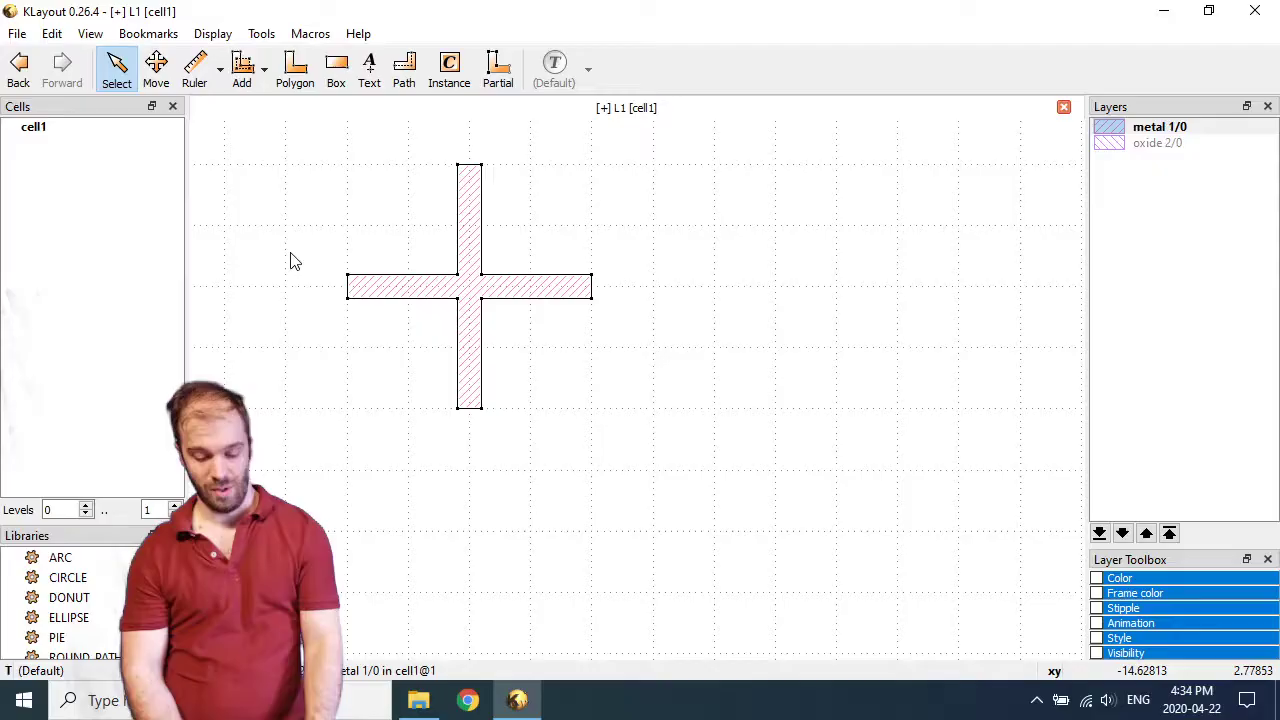
# Use Move By to place a copy of the cross 30 µm to the right.
pyautogui.press('F2')
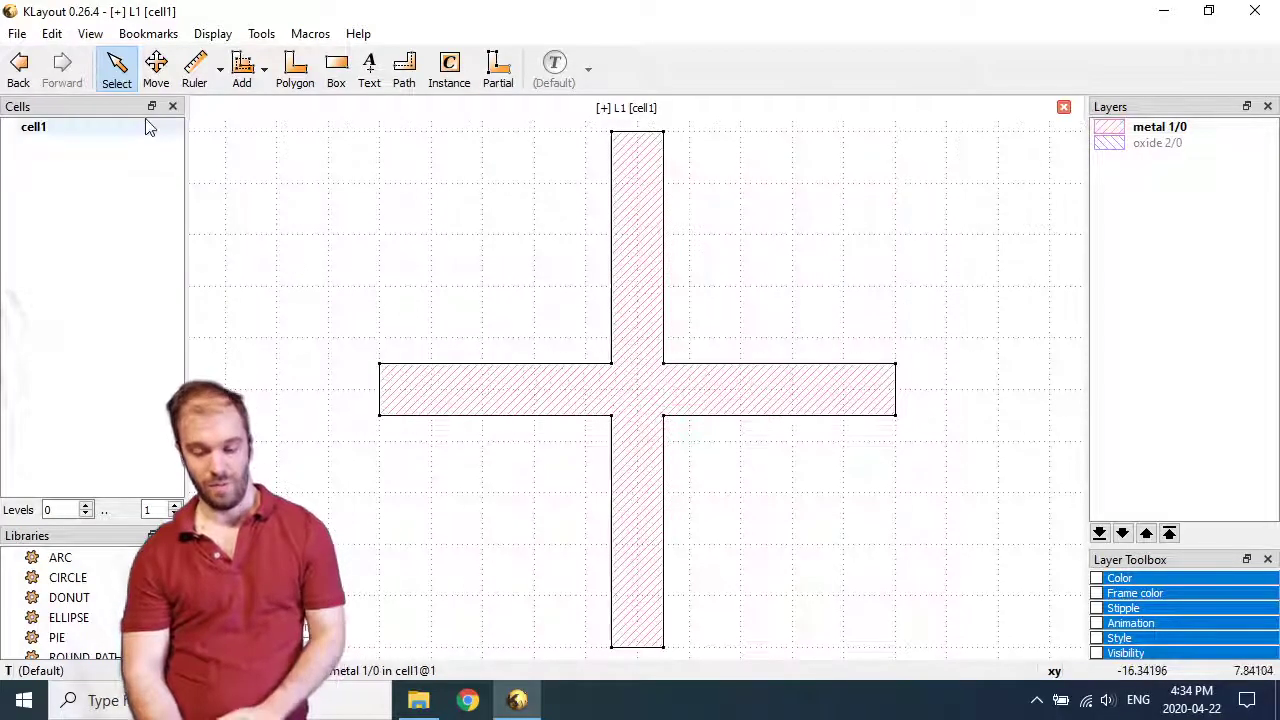
pyautogui.click(49, 35)
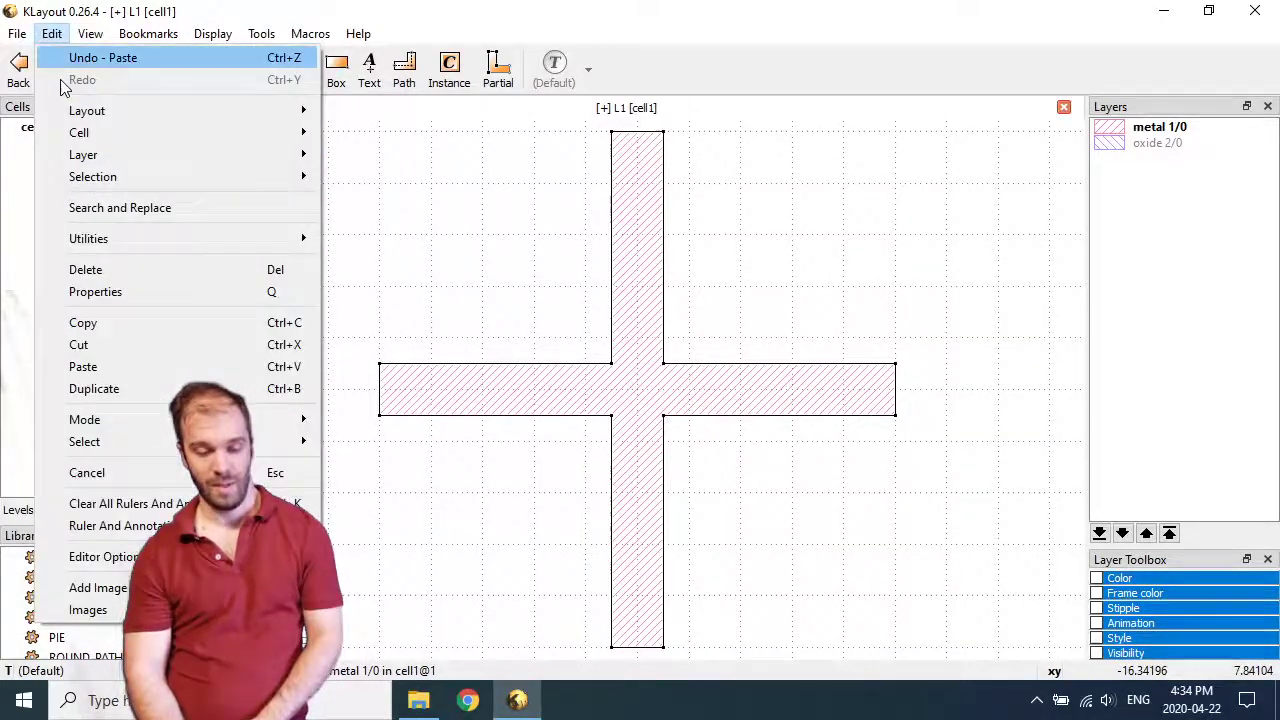
pyautogui.moveTo(92, 177)
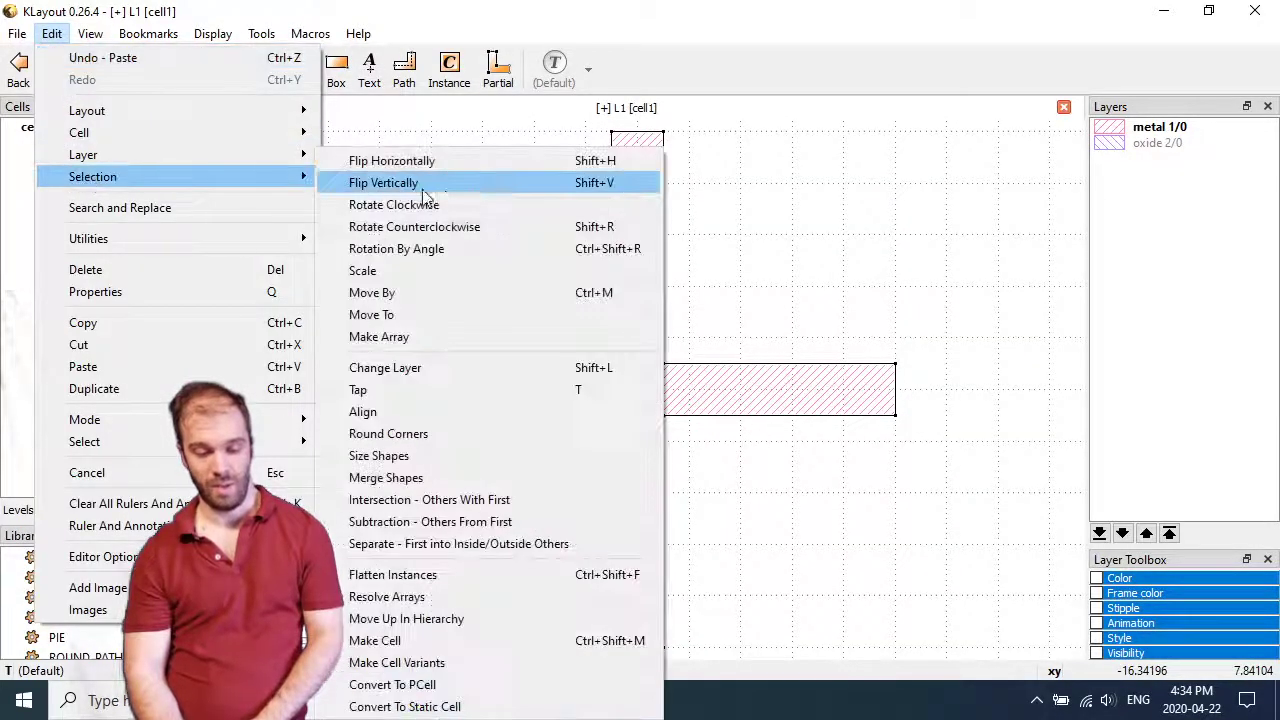
pyautogui.click(420, 294)
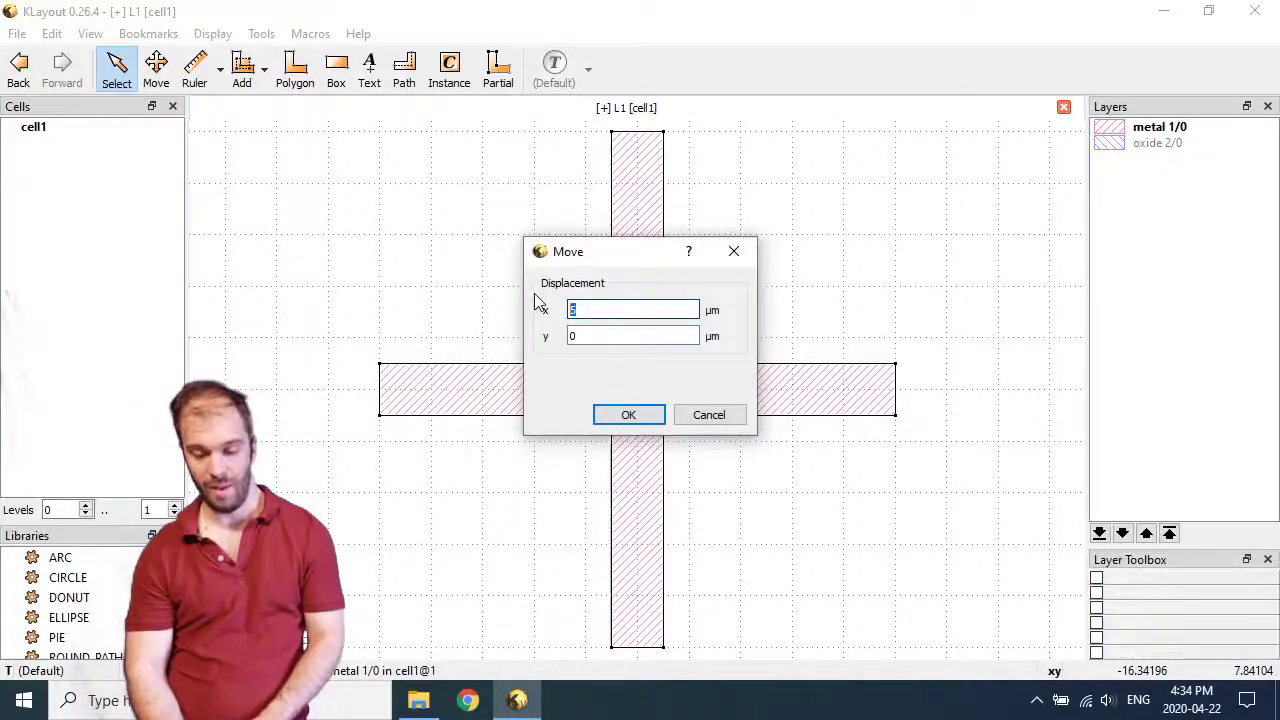
pyautogui.write('010')
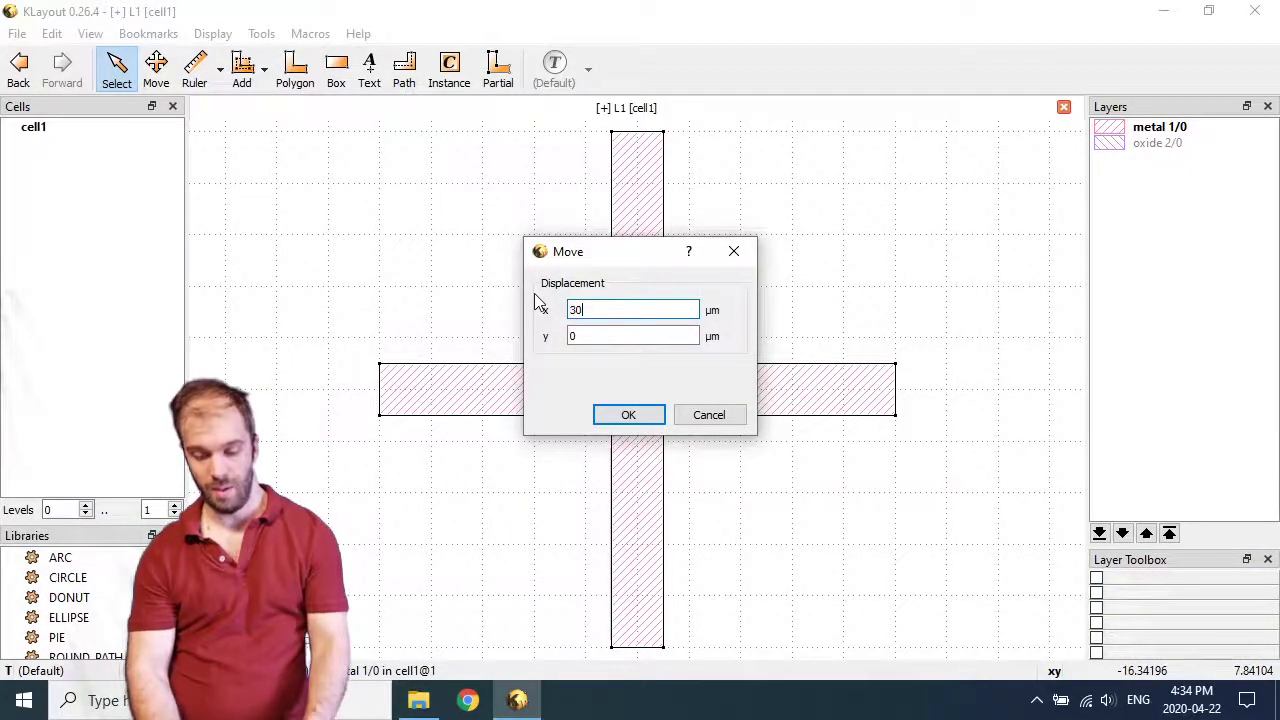
pyautogui.press('Return')
# Select the right-hand cross and zoom in on it.
pyautogui.scroll(-3, 372, 296)
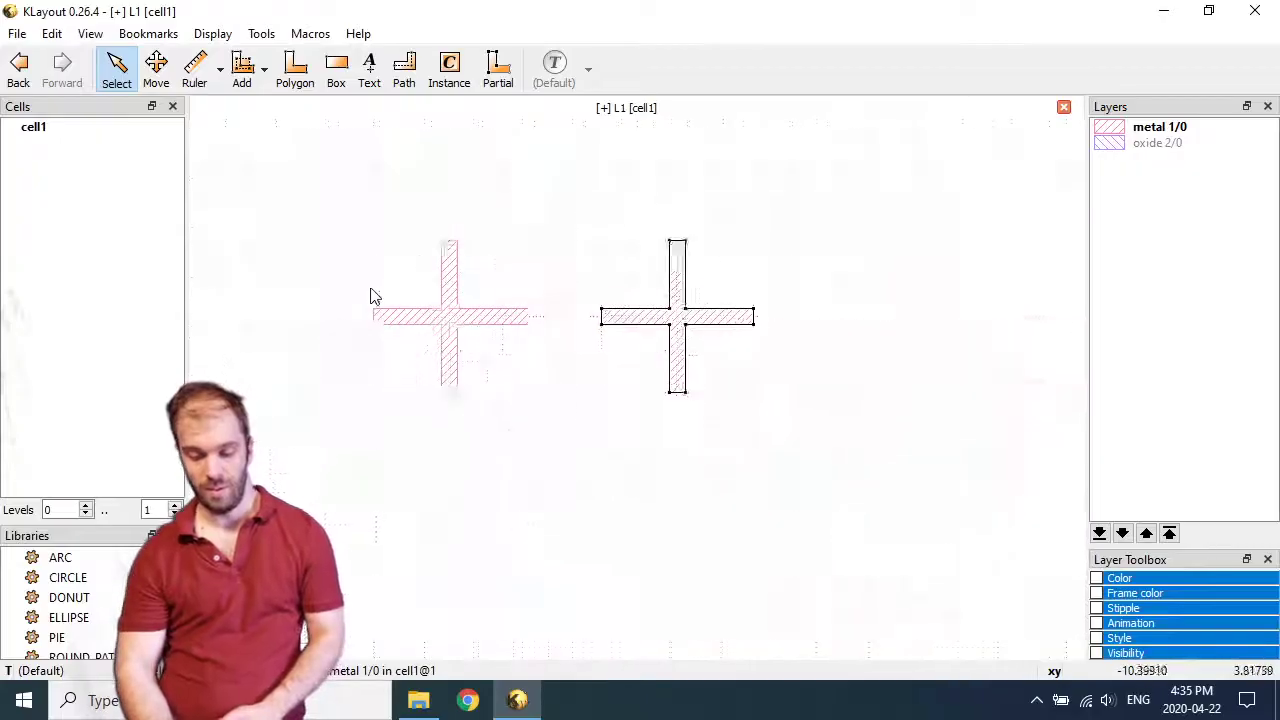
pyautogui.click(548, 254)
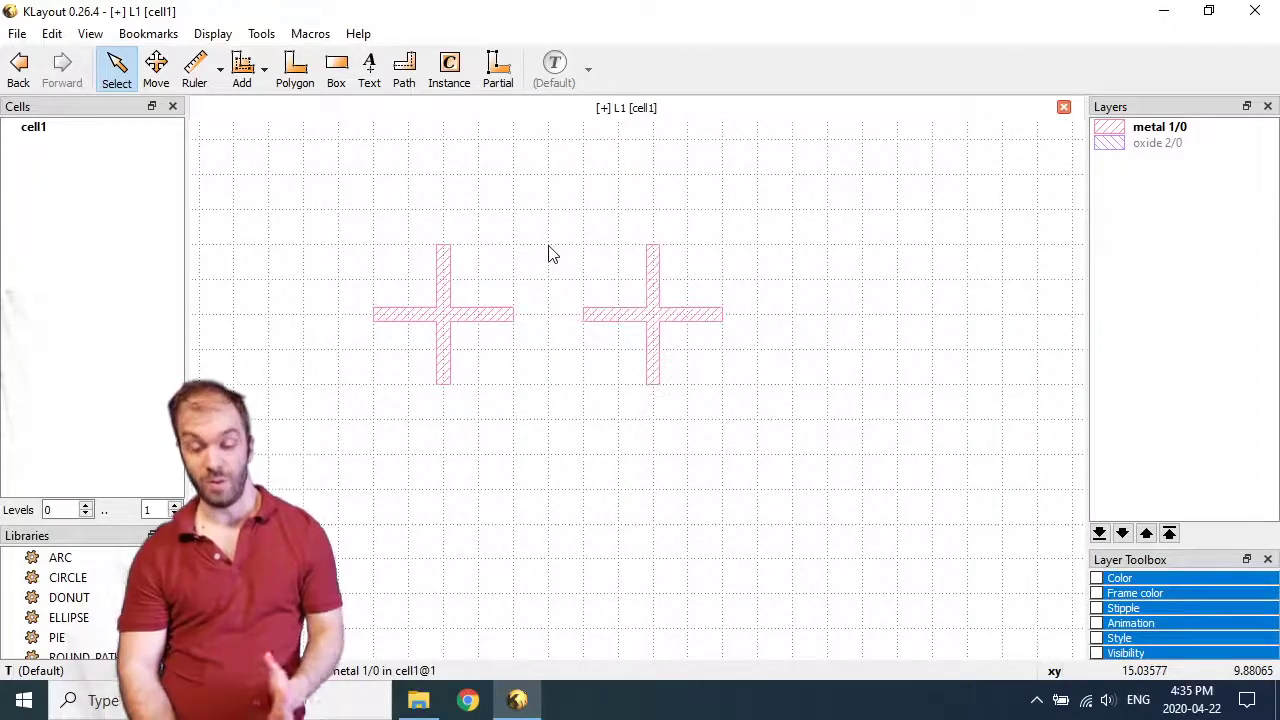
pyautogui.click(651, 289)
pyautogui.scroll(3, 652, 290)
pyautogui.scroll(2, 652, 290)
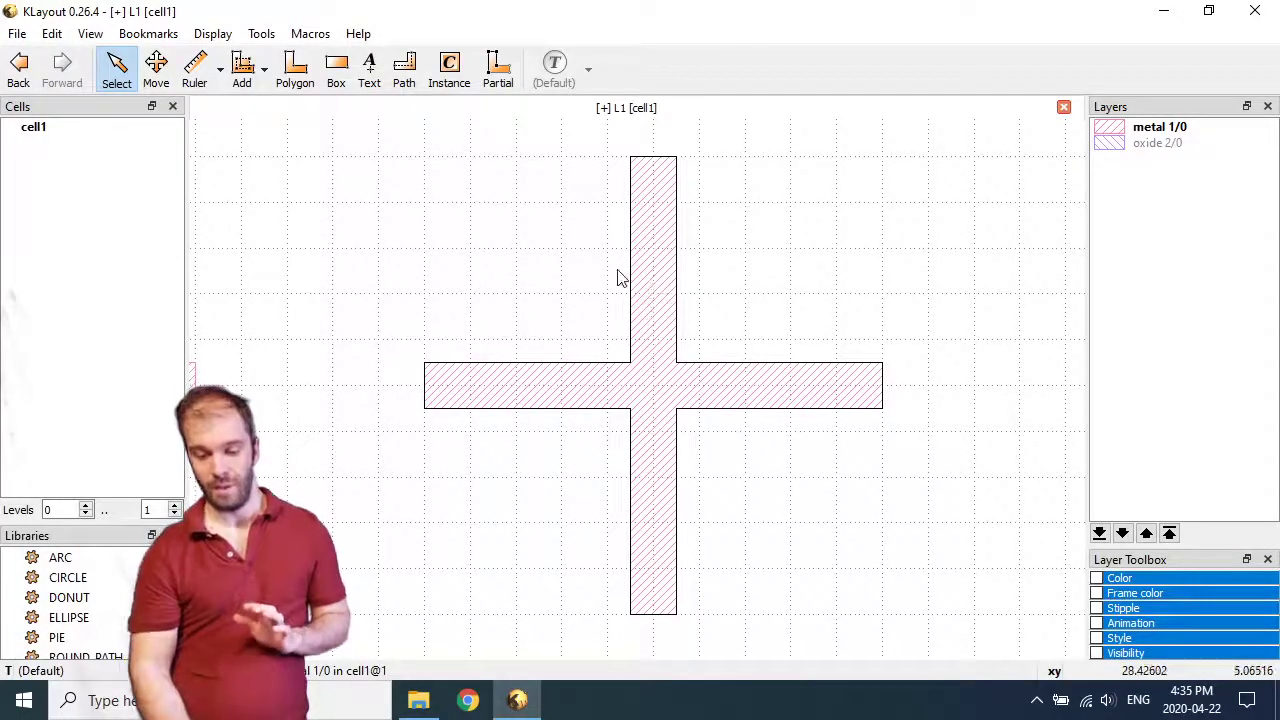
# Select the solid metal 1/0 cross and zoom to fit it in the view.
pyautogui.click(647, 295)
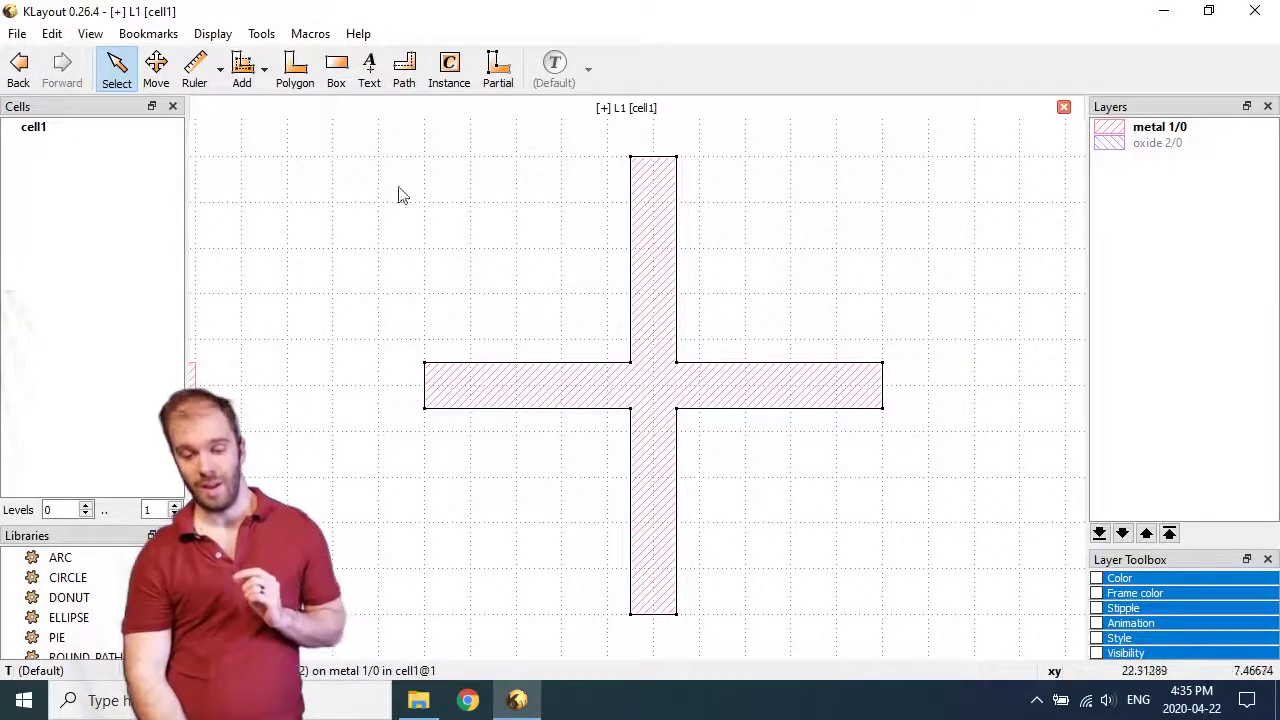
pyautogui.click(52, 33)
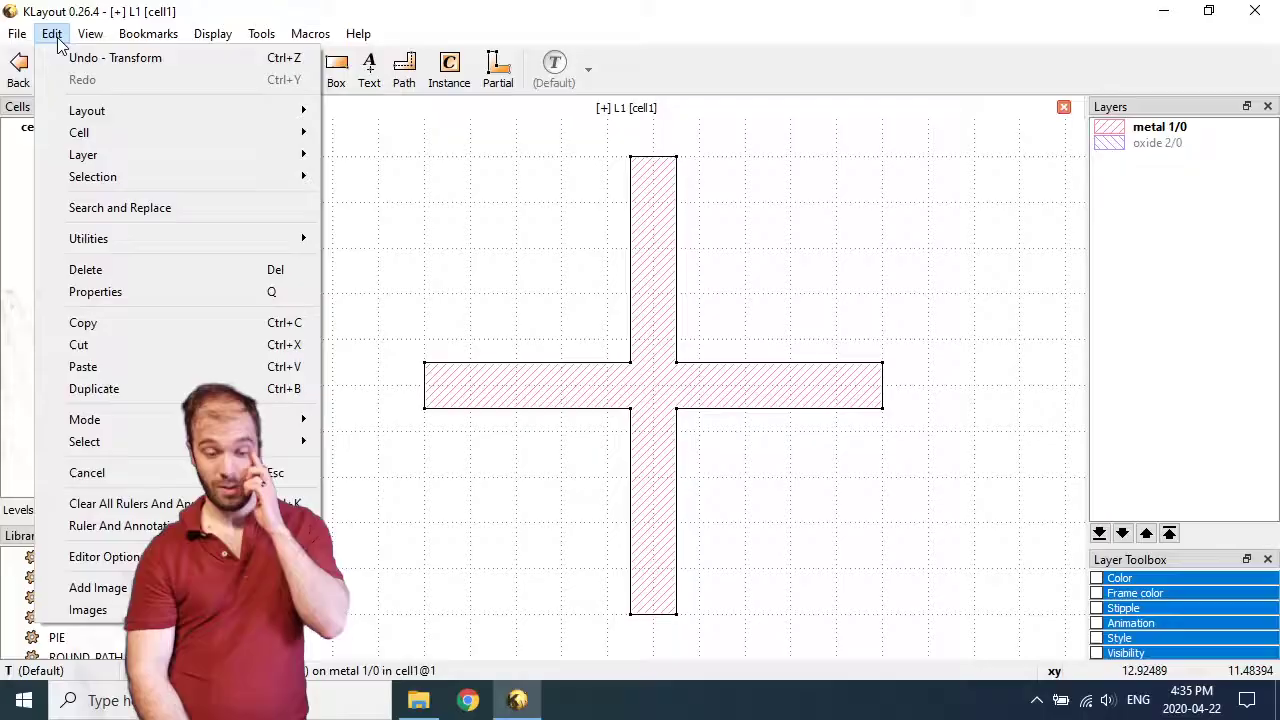
pyautogui.click(144, 10)
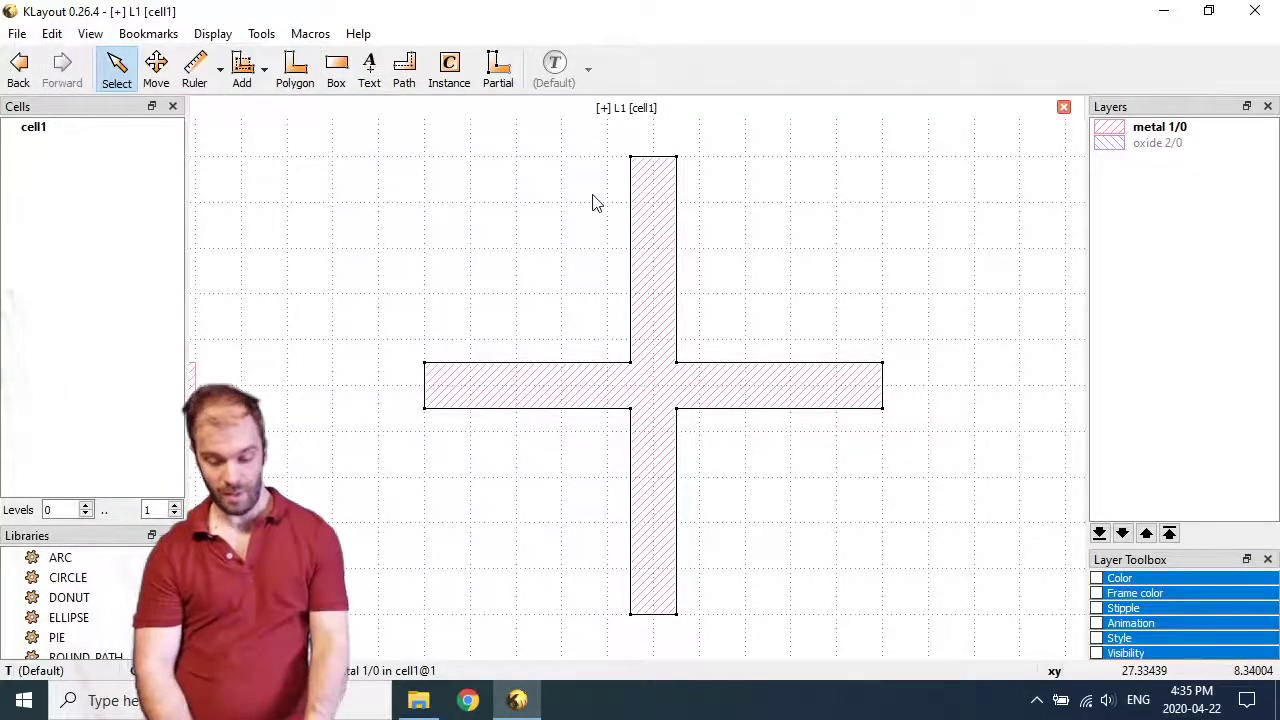
pyautogui.press('F2')
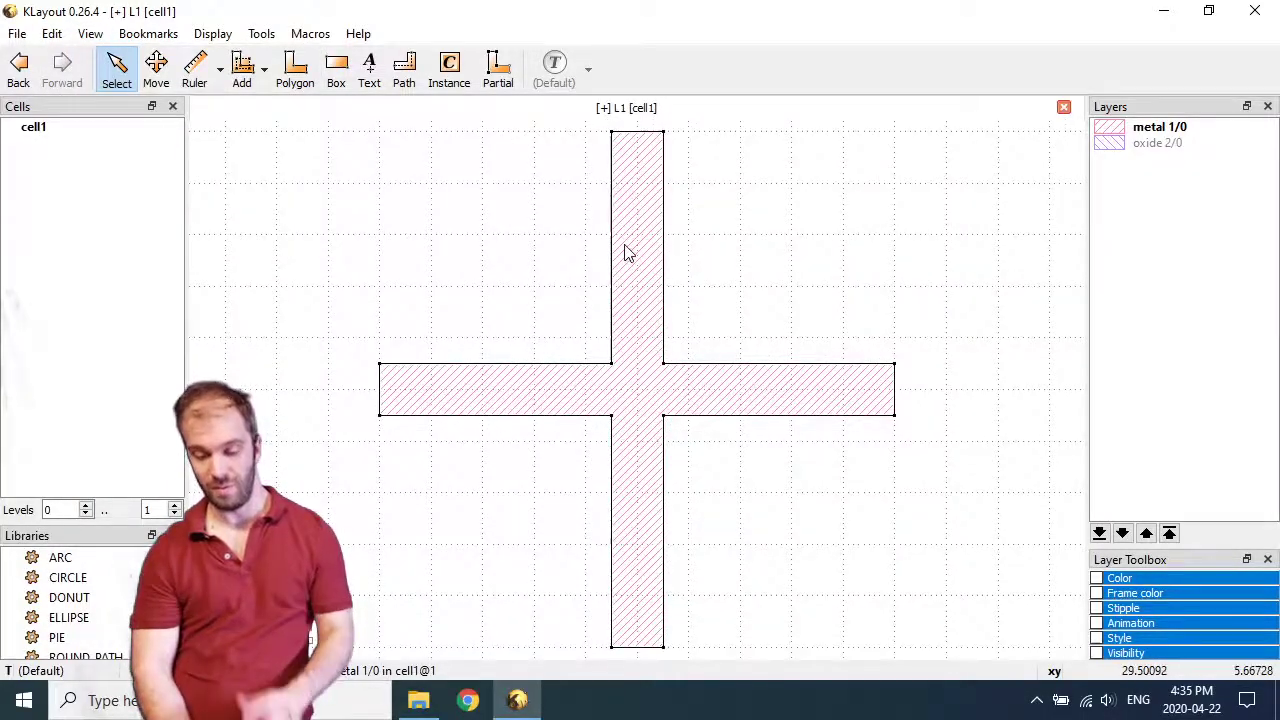
pyautogui.click(55, 33)
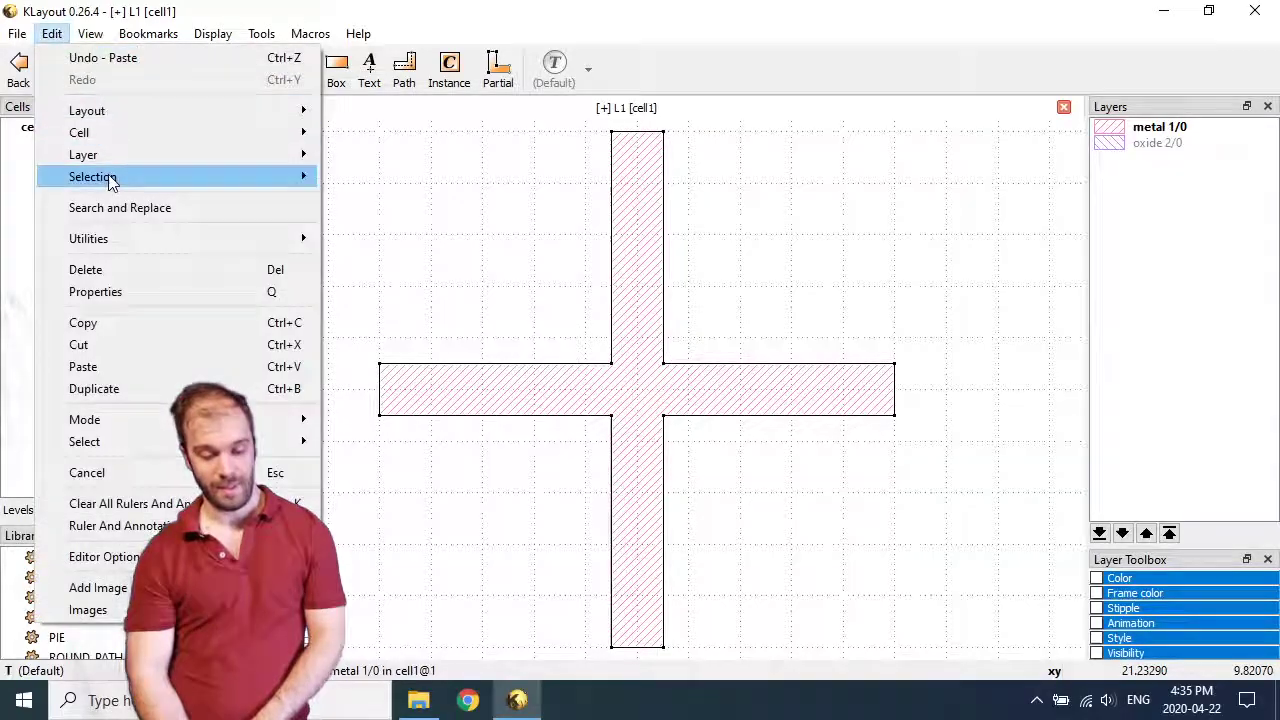
pyautogui.moveTo(313, 176)
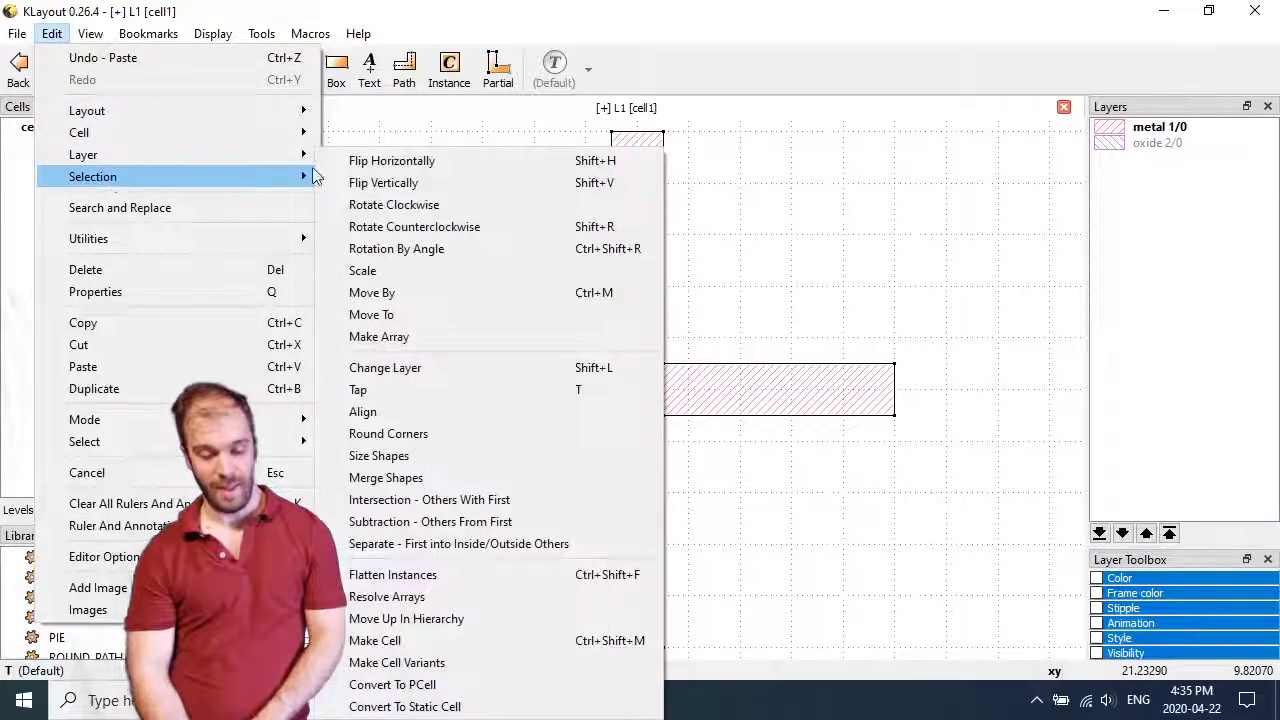
# Scale the selected cross by a factor of 1.5, then deselect it.
pyautogui.click(382, 280)
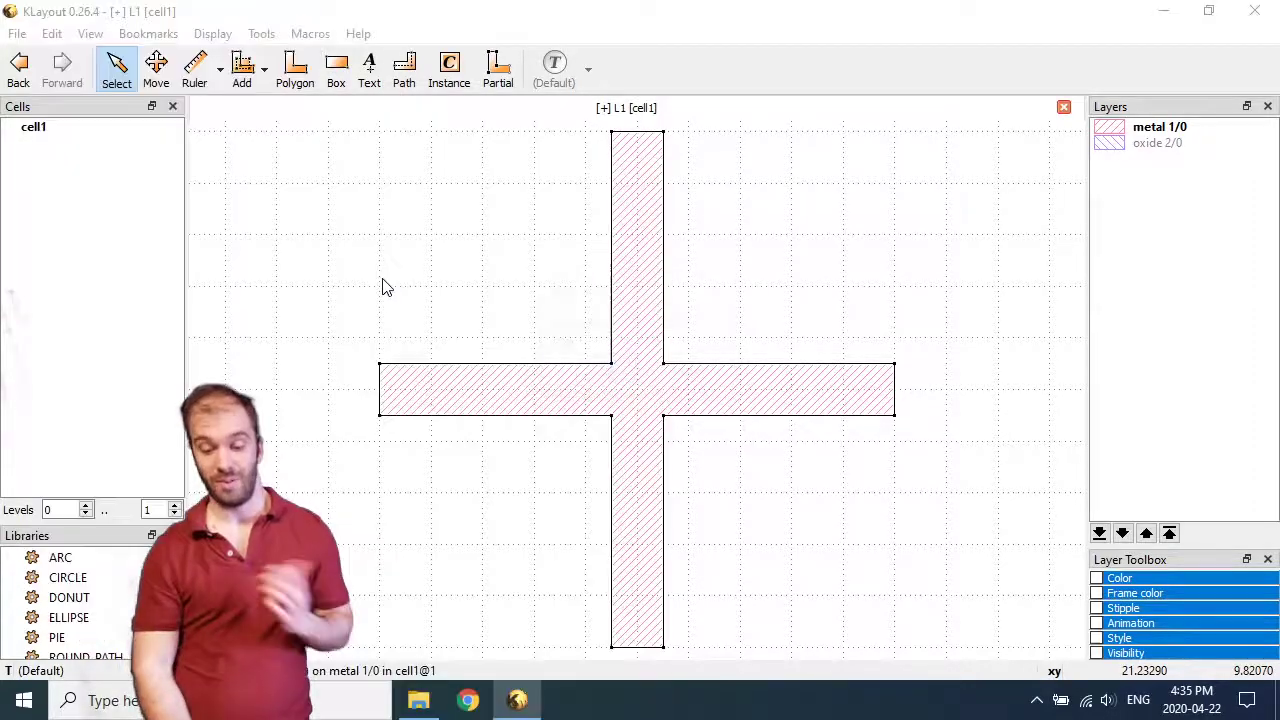
pyautogui.click(615, 348)
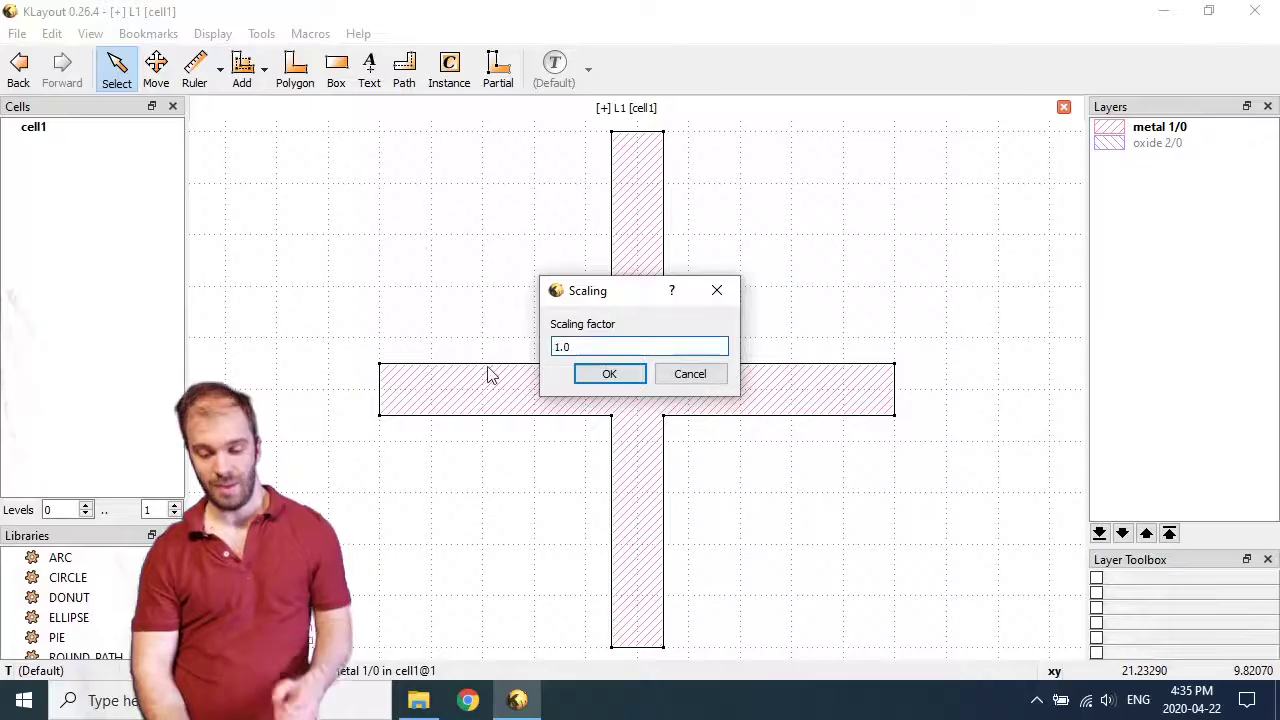
pyautogui.press('BackSpace')
pyautogui.write('5')
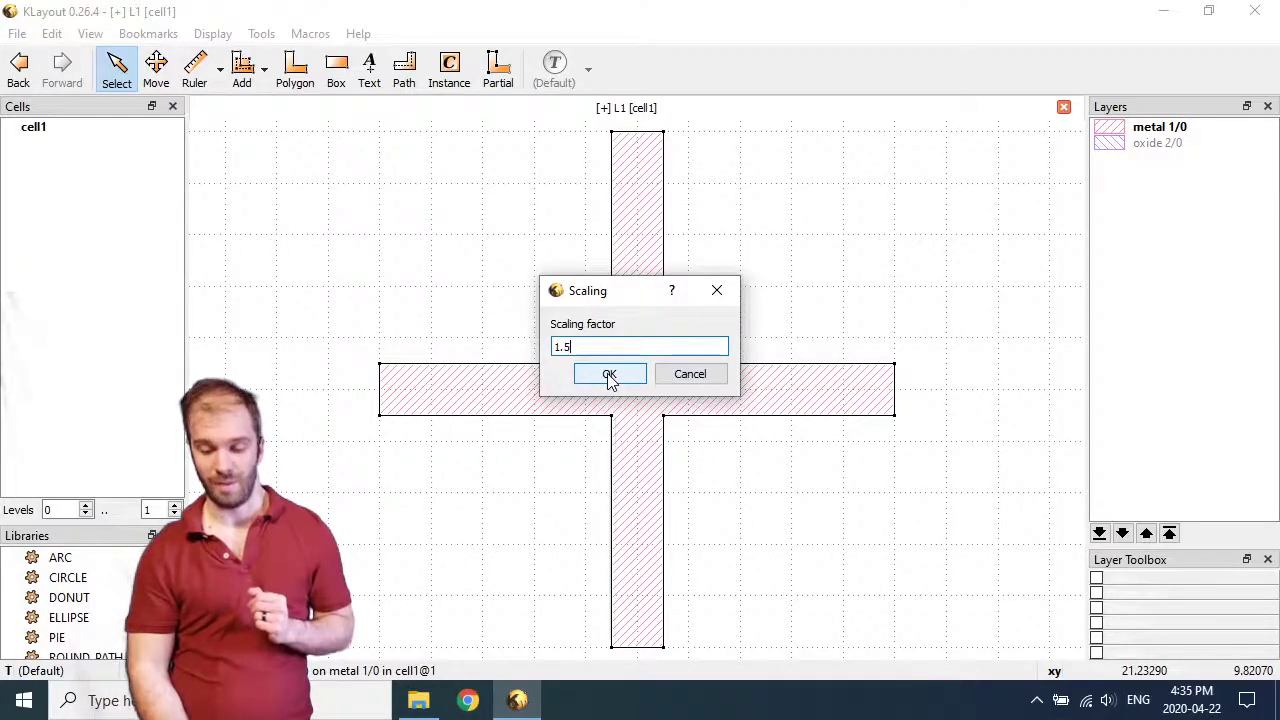
pyautogui.click(609, 376)
pyautogui.scroll(-2, 629, 300)
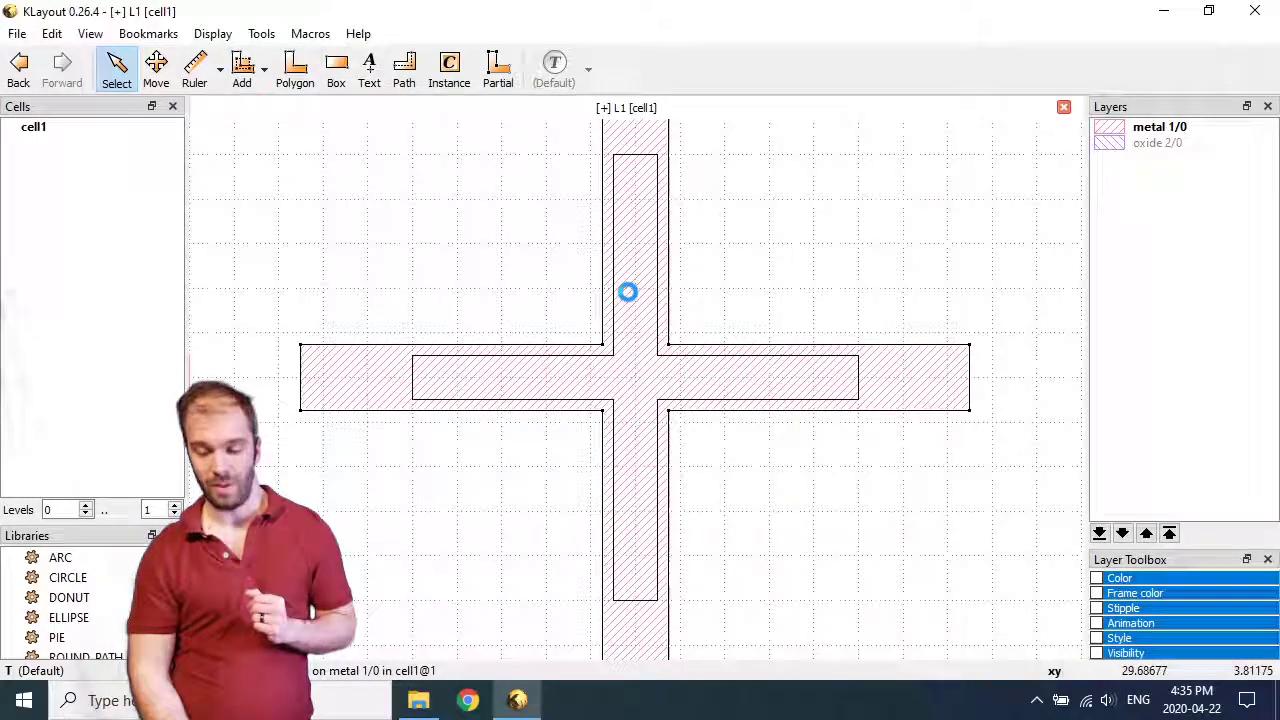
pyautogui.click(697, 297)
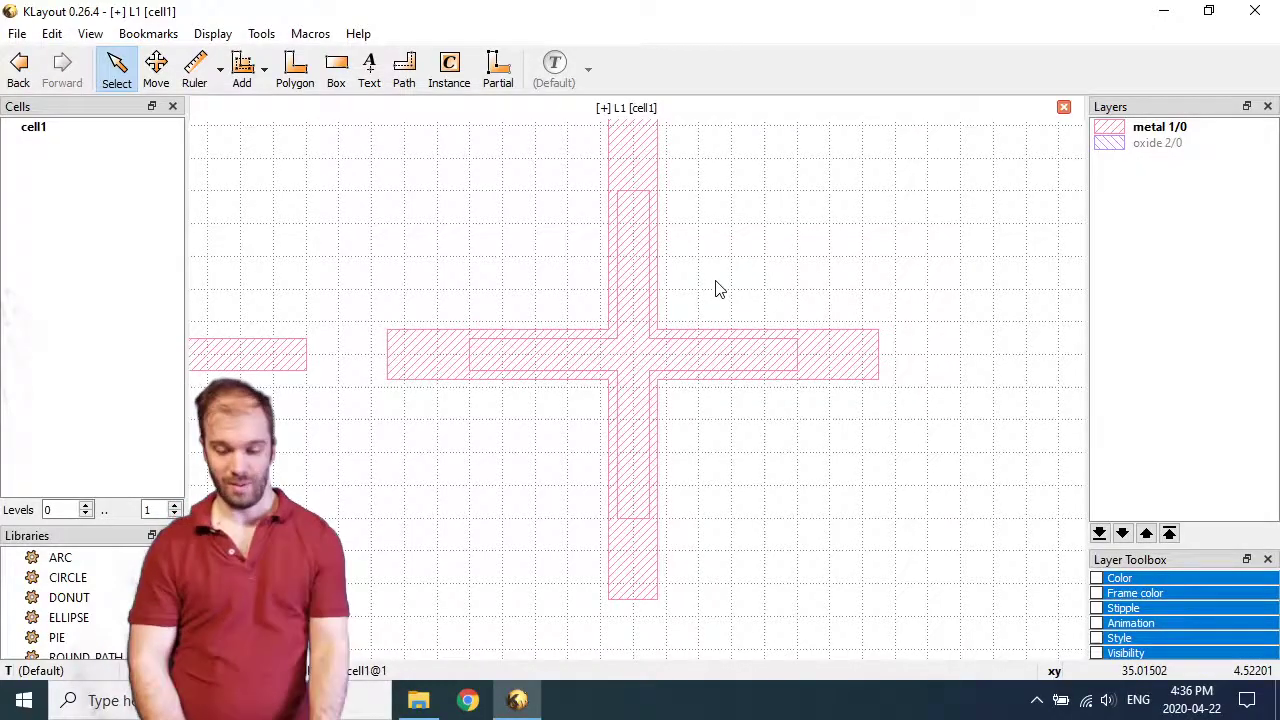
# Undo the 1.5× enlargement and bring up Size Shapes for the selected metal 1/0 cross.
pyautogui.hotkey('ctrl', 'z')
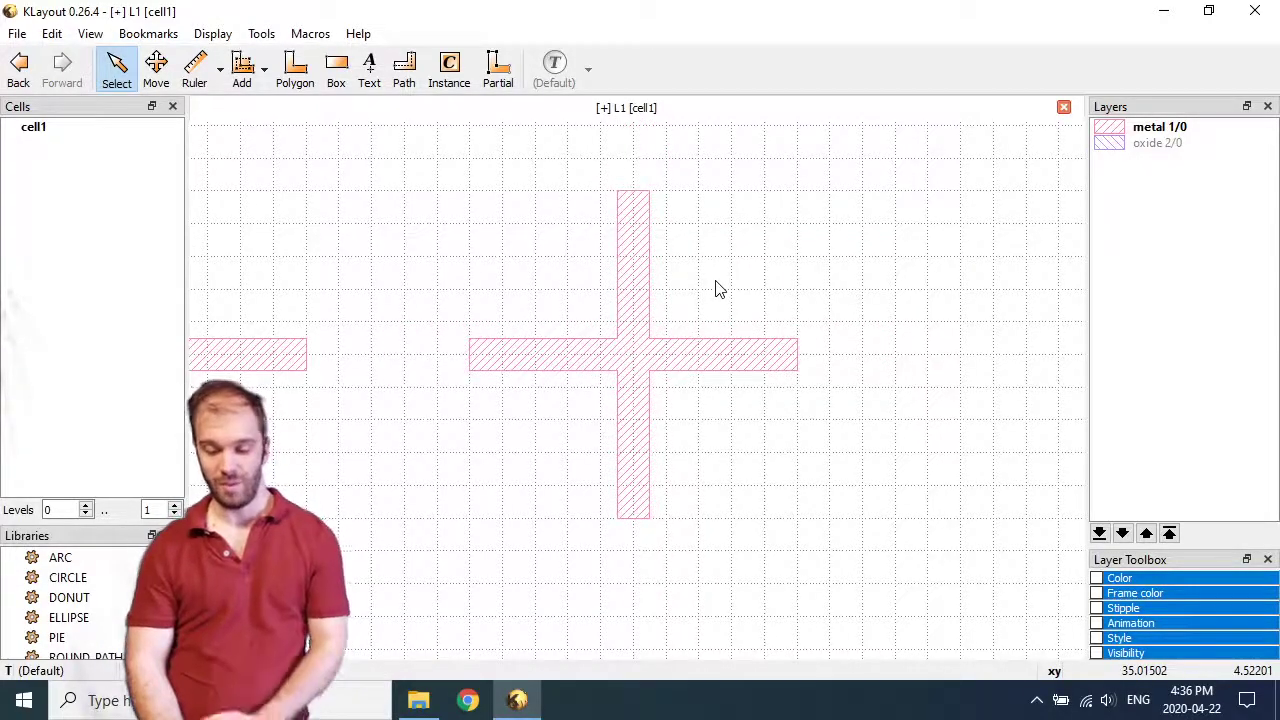
pyautogui.click(640, 340)
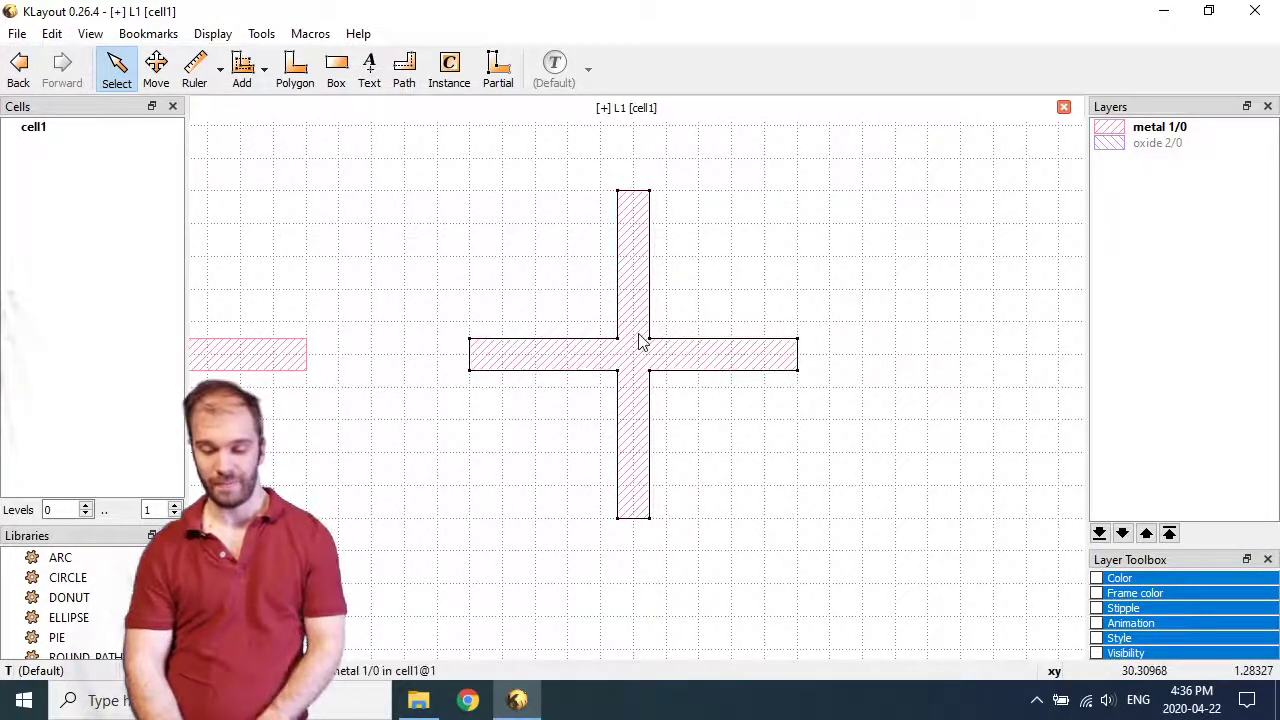
pyautogui.click(51, 33)
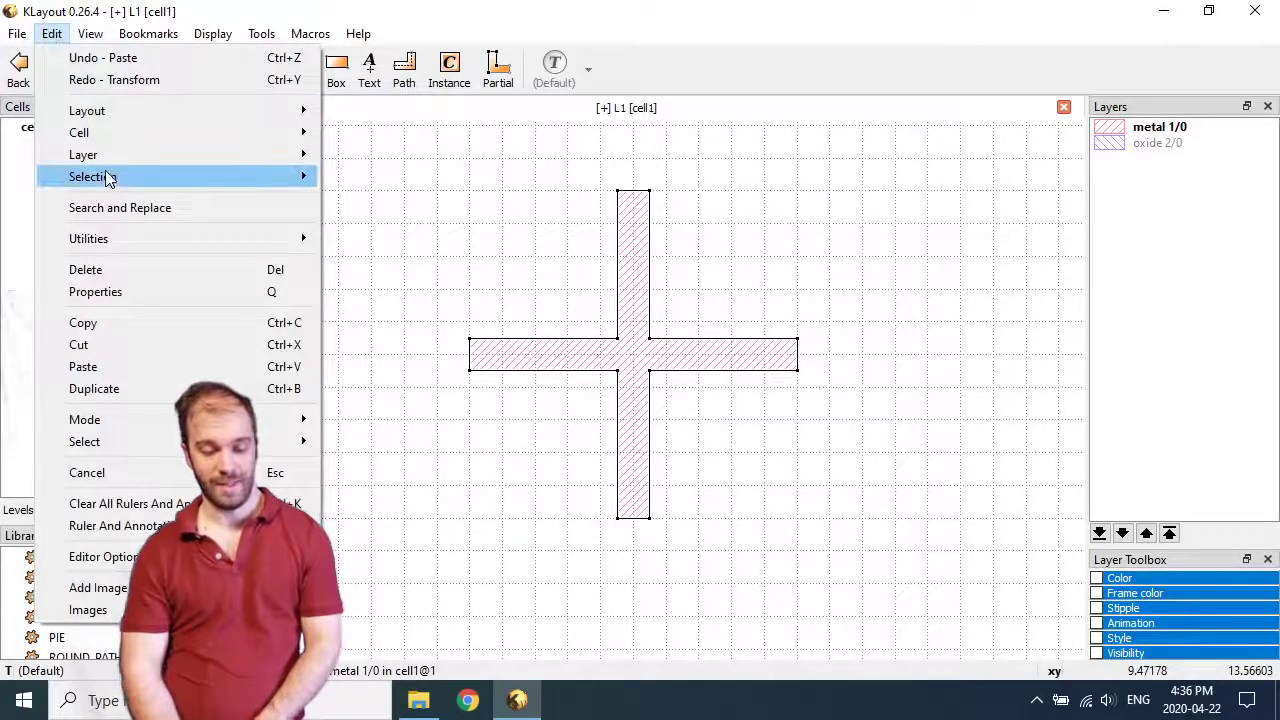
pyautogui.moveTo(106, 178)
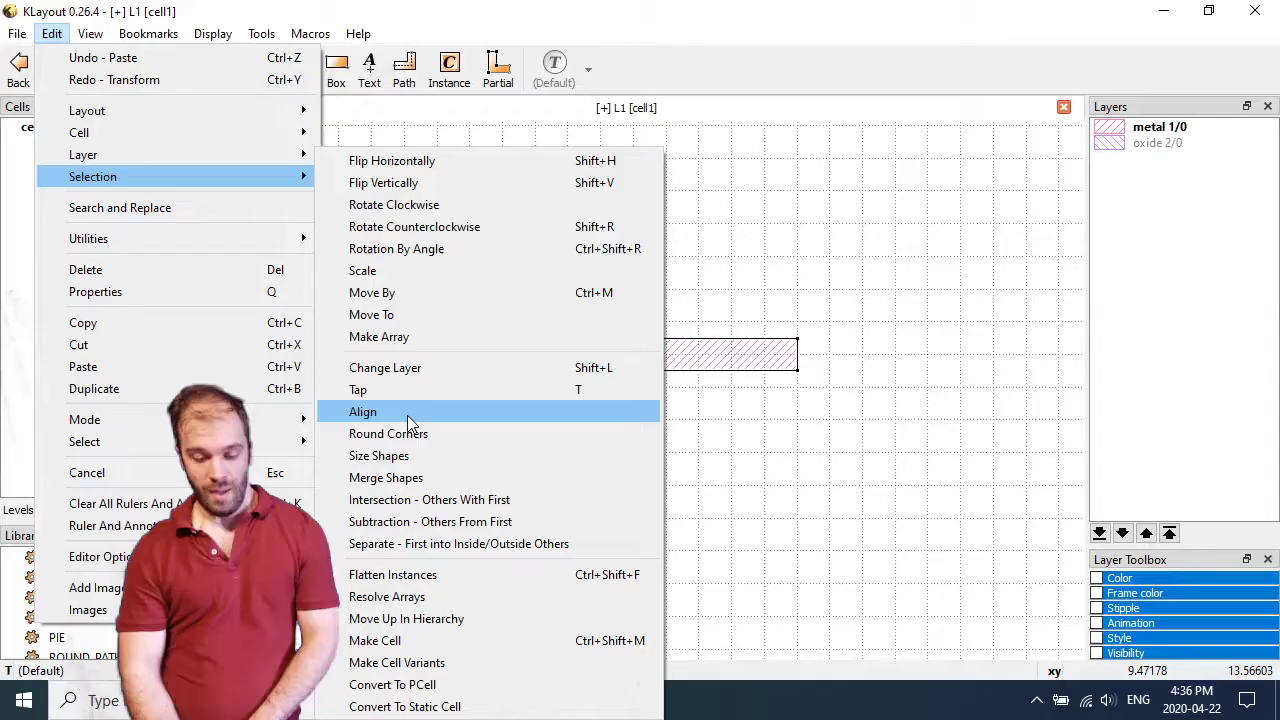
pyautogui.click(403, 456)
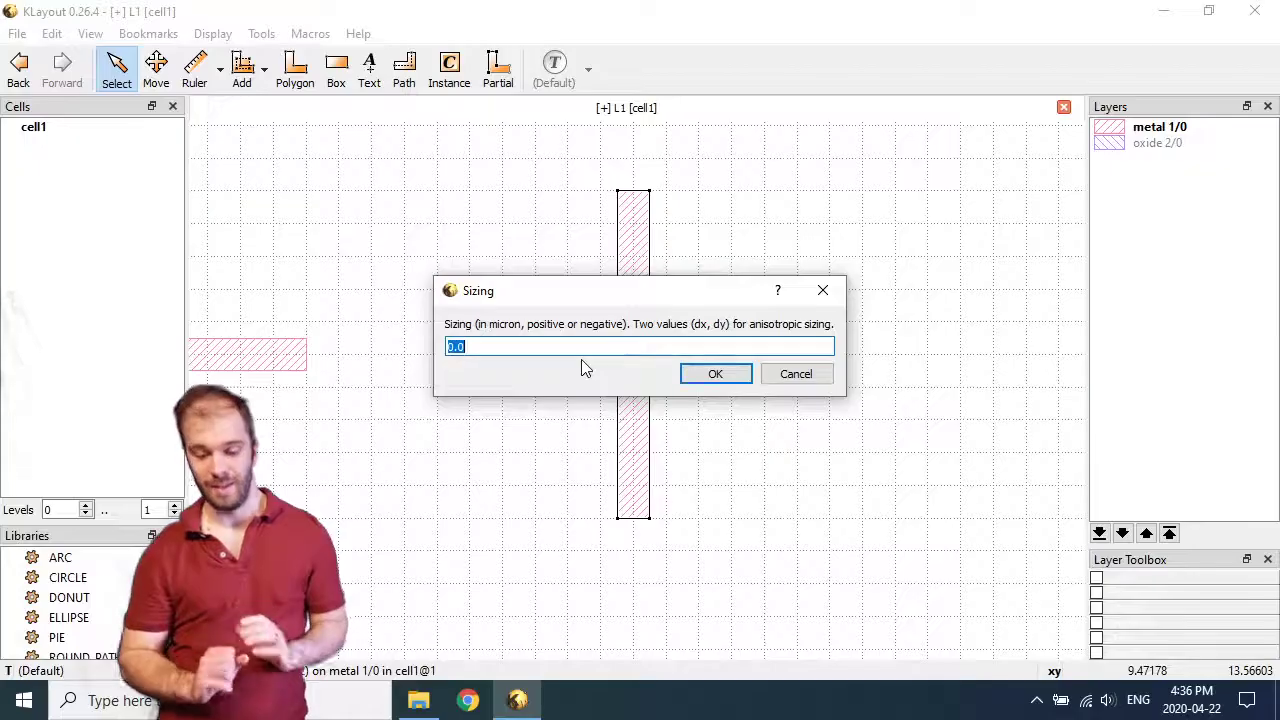
# Size the cross outward by 0.3 µm on every side and dismiss the empty Object Properties window.
pyautogui.press('BackSpace')
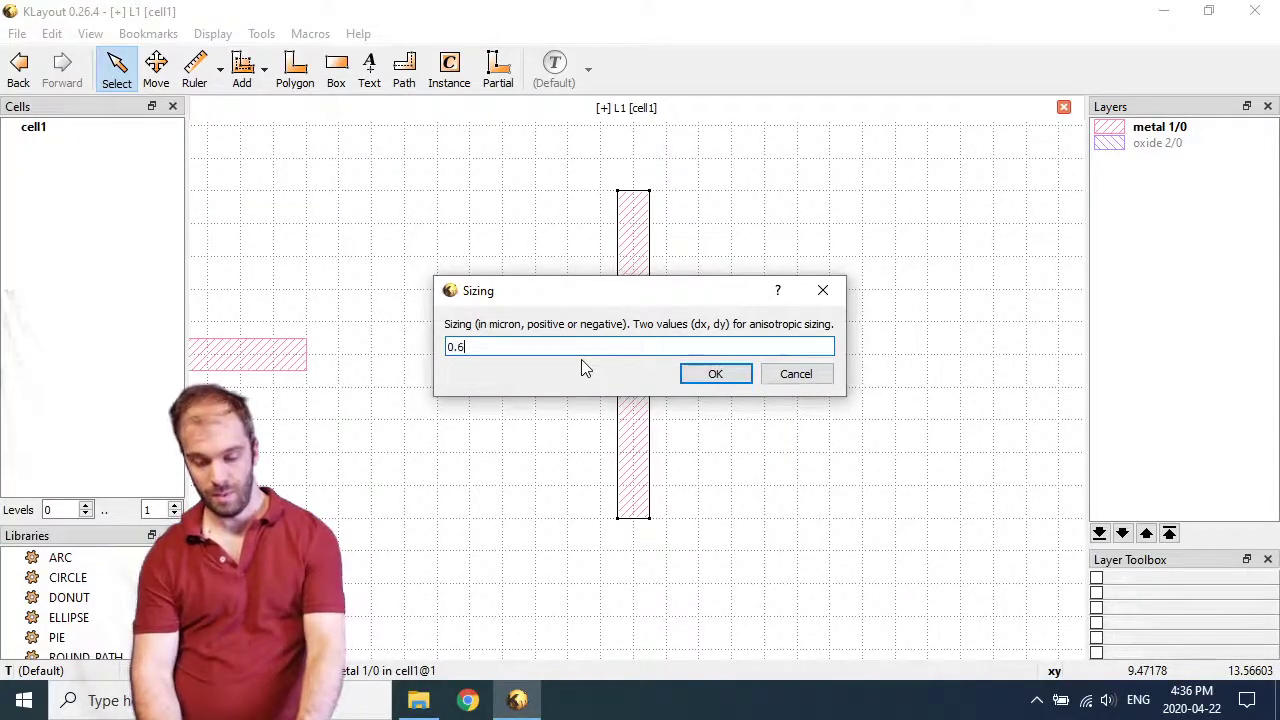
pyautogui.press('BackSpace')
pyautogui.write('3')
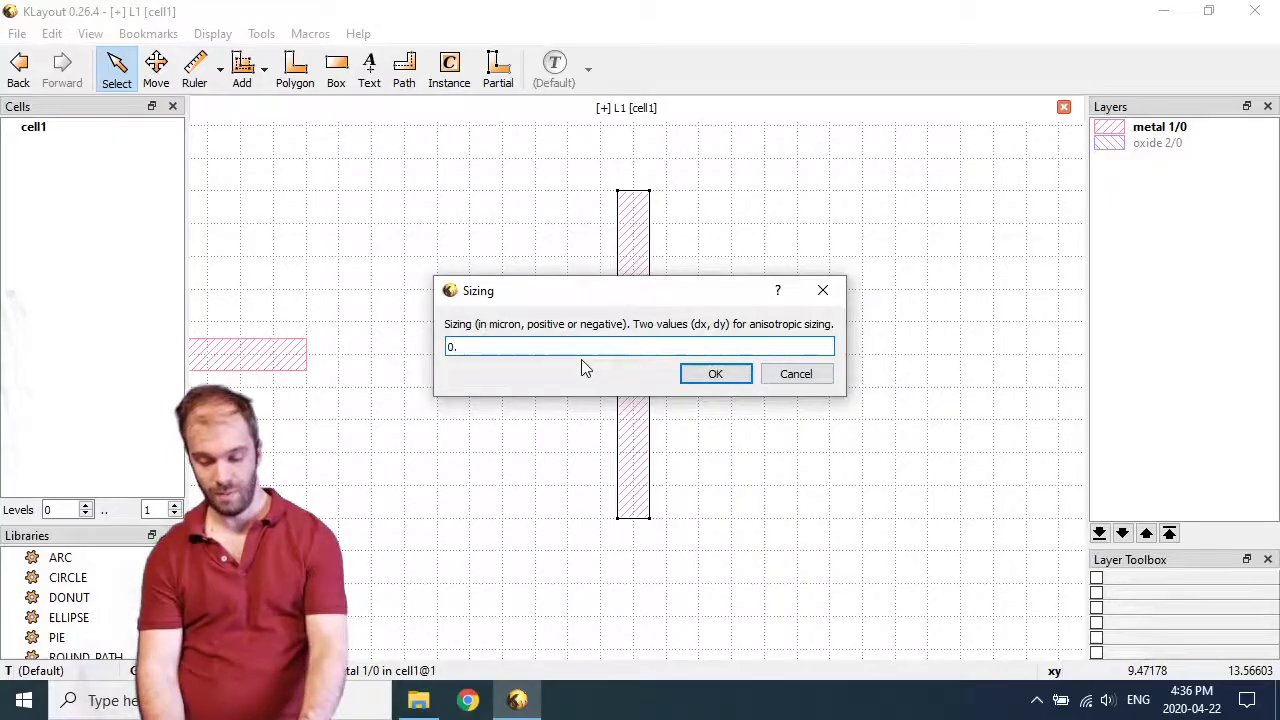
pyautogui.press('Return')
pyautogui.scroll(4, 675, 310)
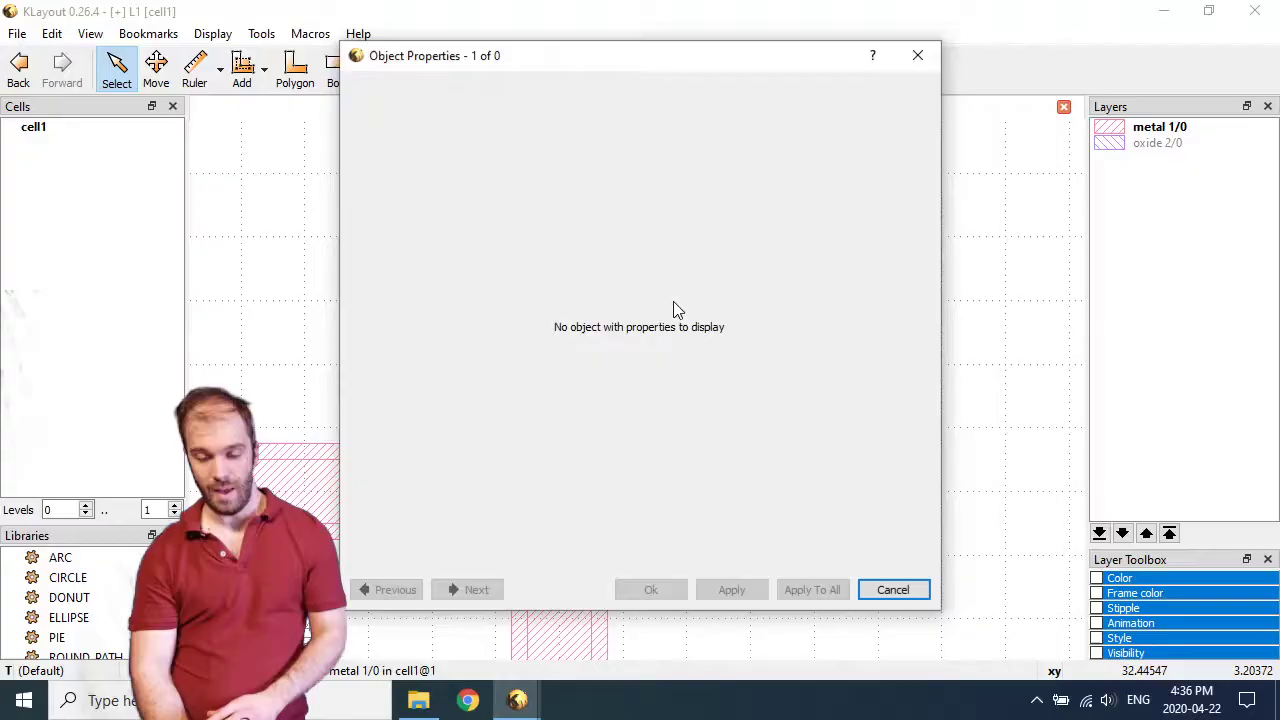
pyautogui.click(895, 591)
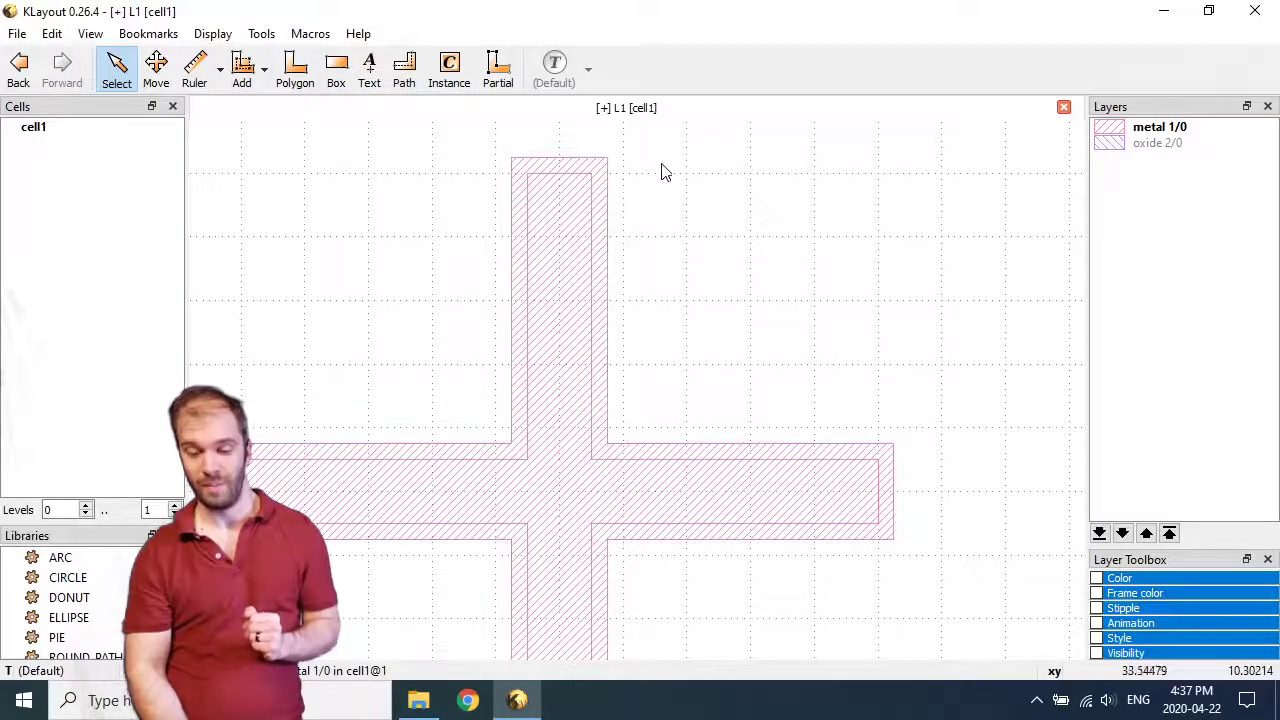
# Select the grown outer cross plus the original inner cross and show the Edit > Selection operations.
pyautogui.click(609, 166)
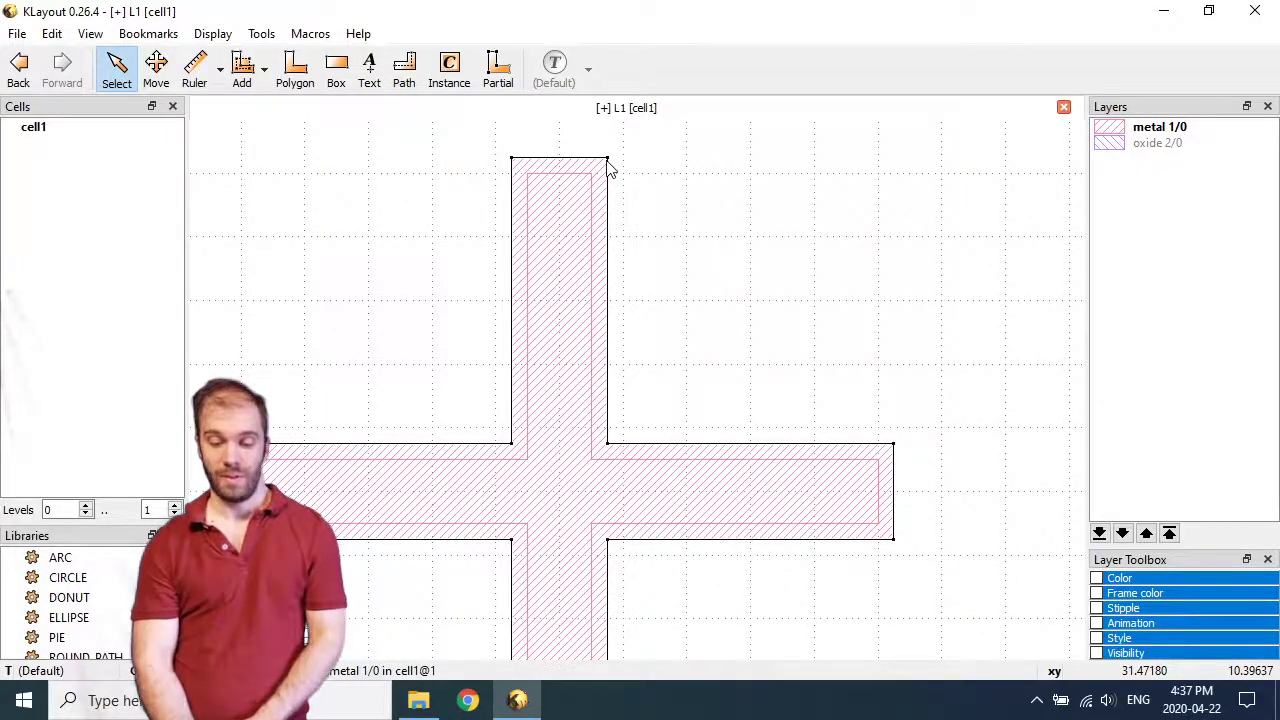
pyautogui.click(565, 266)
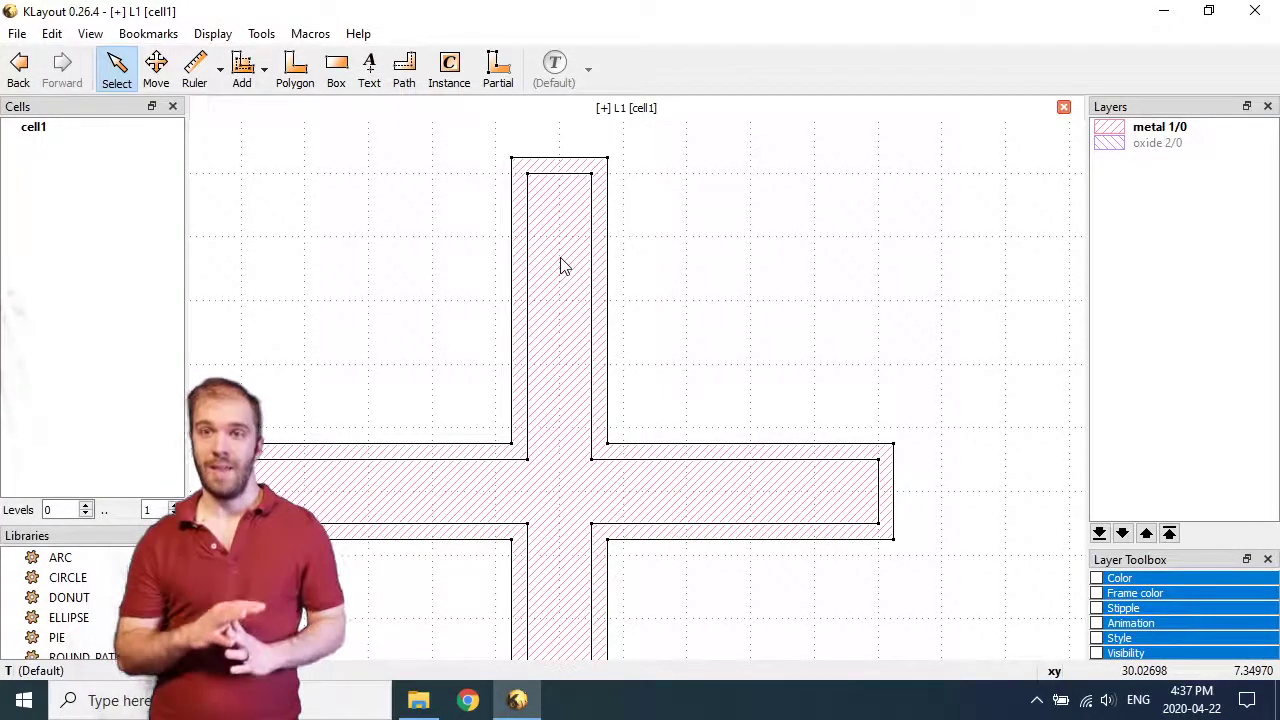
pyautogui.click(52, 33)
pyautogui.moveTo(52, 33)
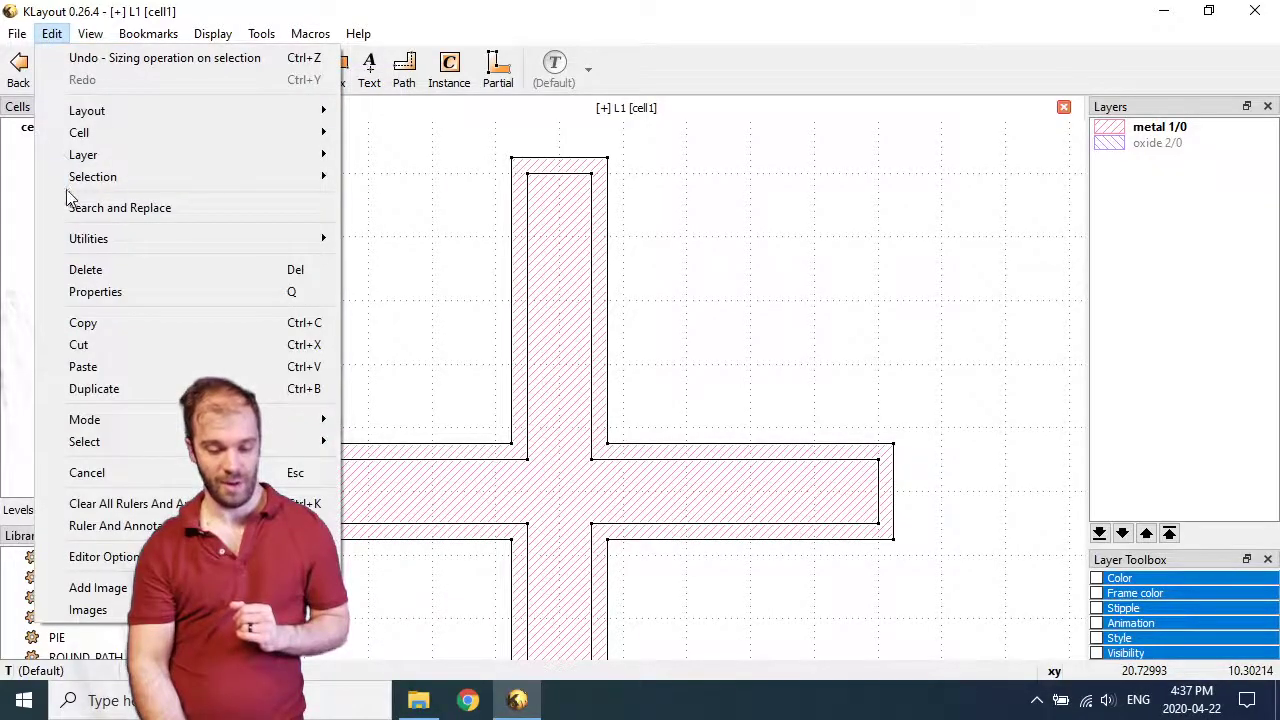
pyautogui.moveTo(72, 180)
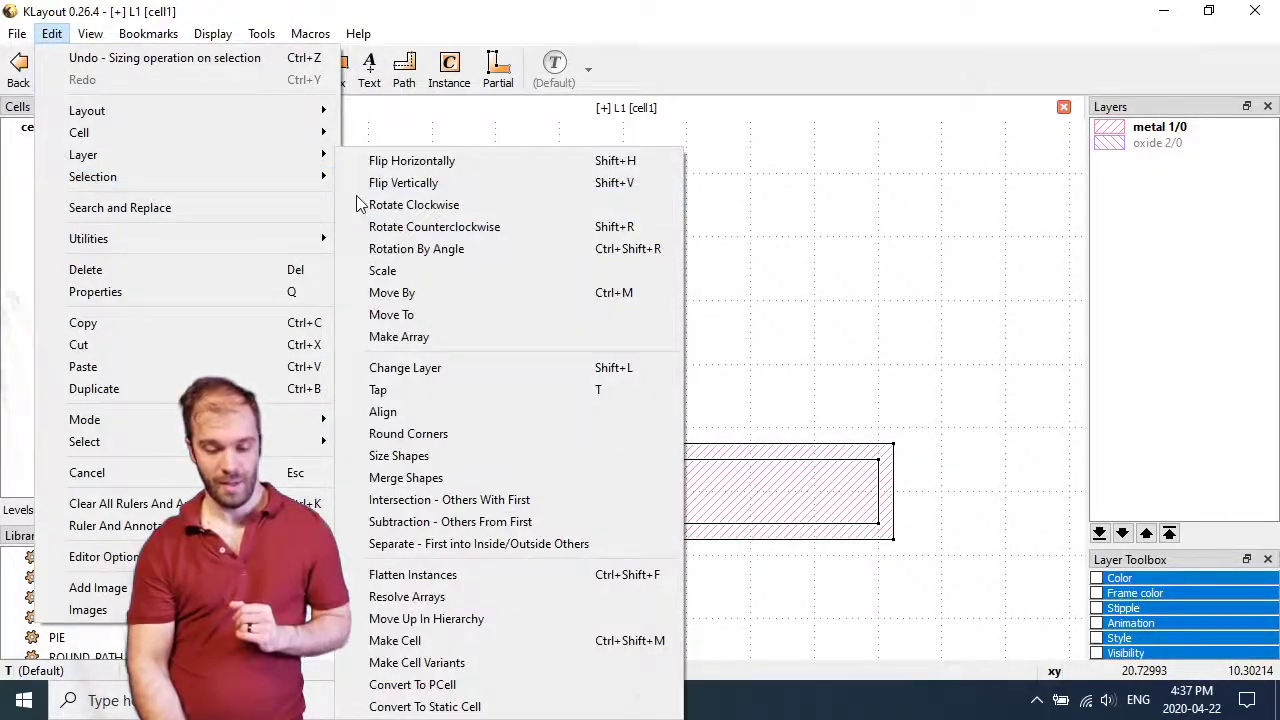
# Apply Subtraction - Others From First to hollow the grown cross, then inspect both crosses.
pyautogui.click(527, 532)
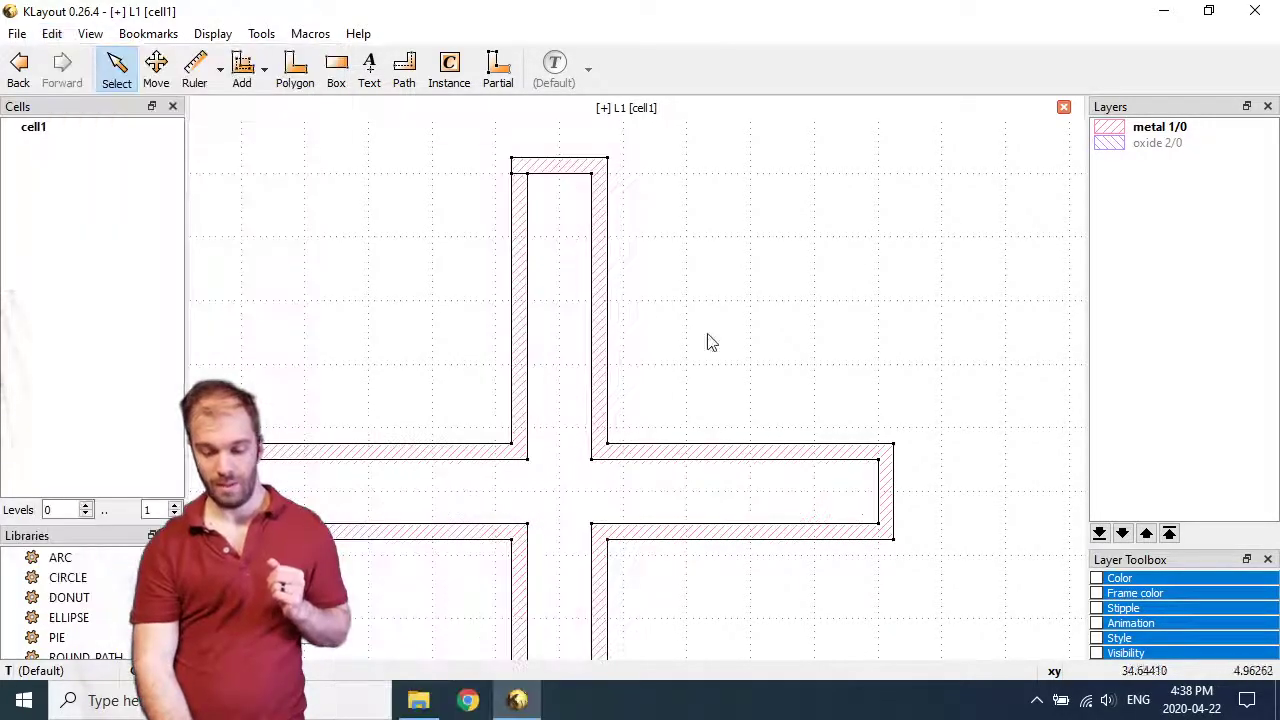
pyautogui.scroll(-3, 506, 229)
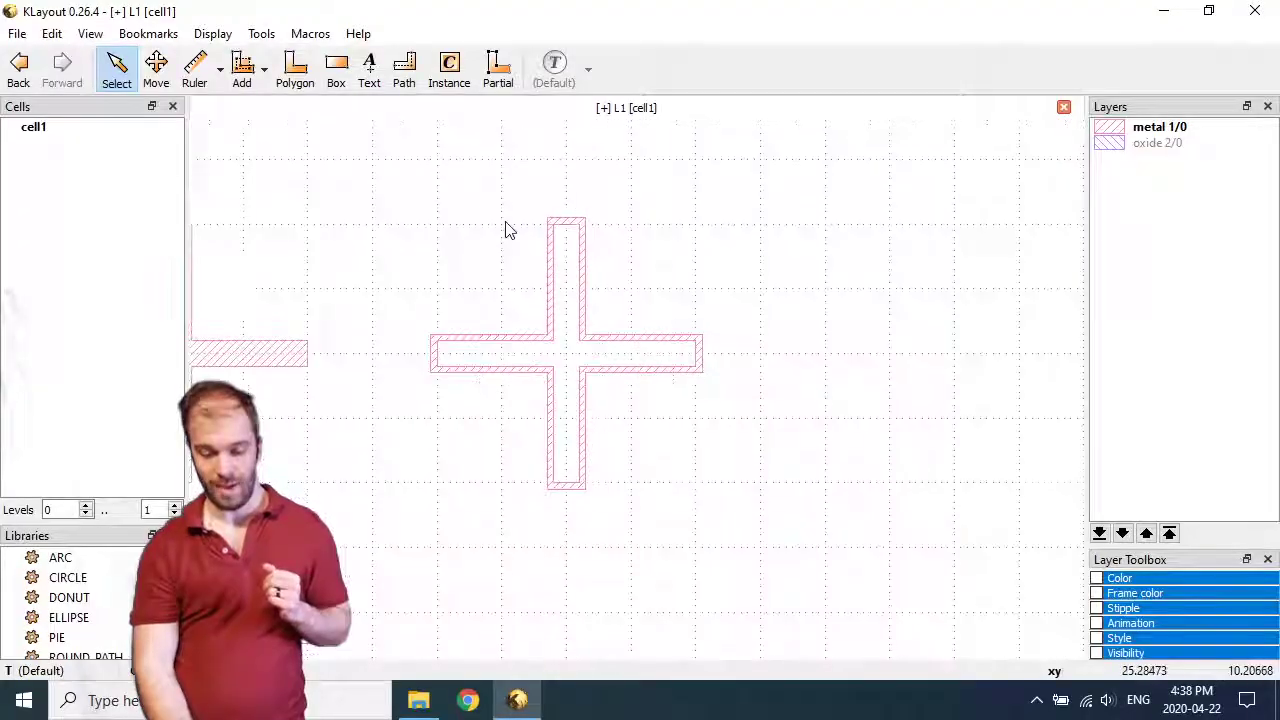
pyautogui.scroll(-2, 686, 214)
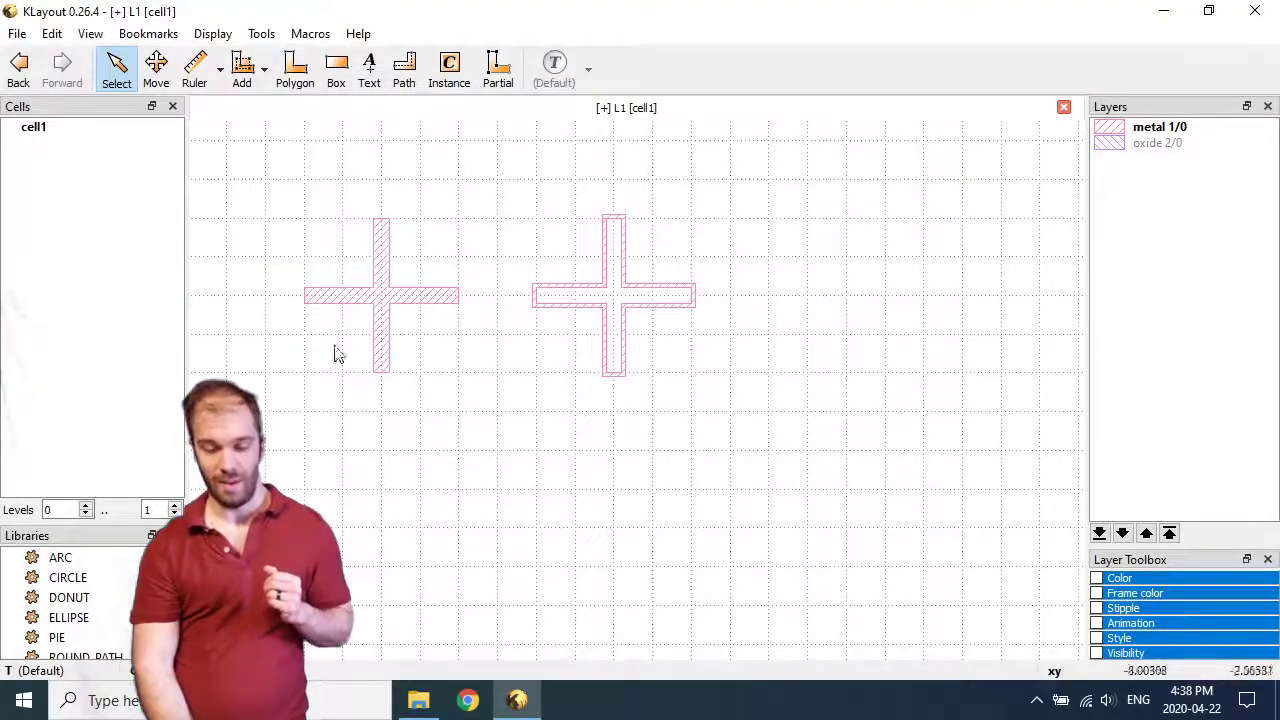
pyautogui.click(368, 295)
pyautogui.click(615, 322)
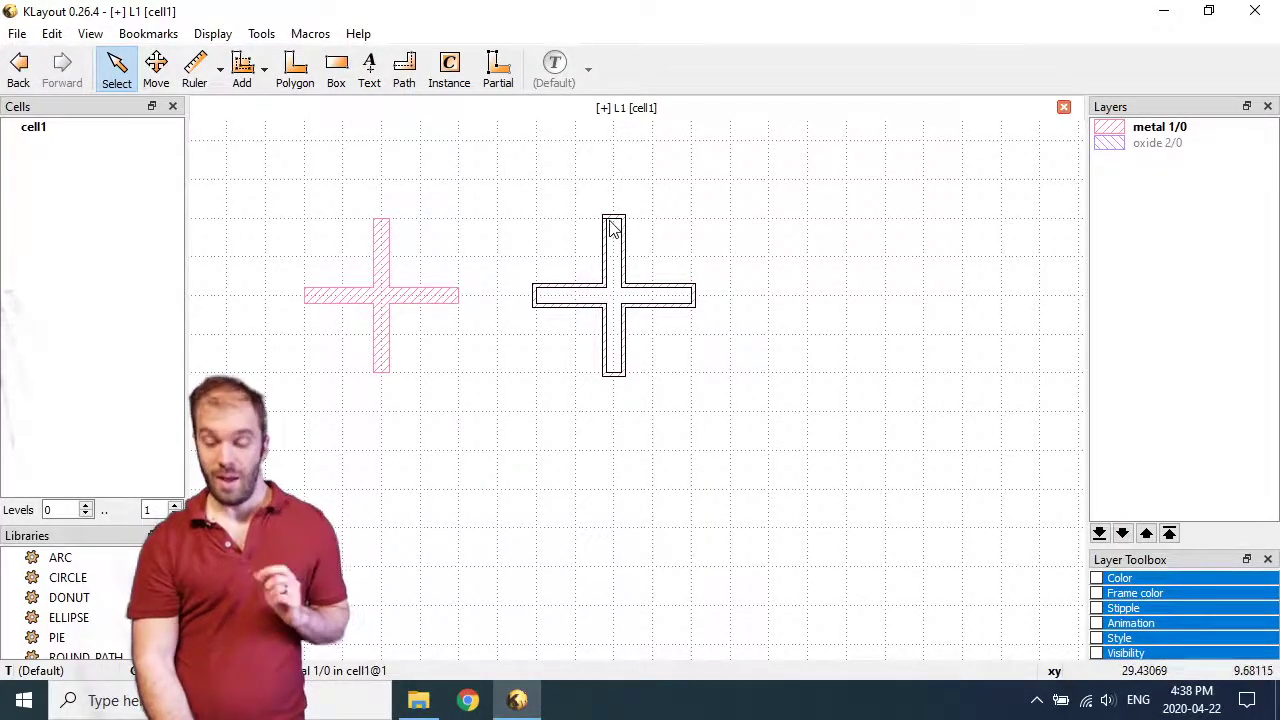
pyautogui.scroll(5, 612, 226)
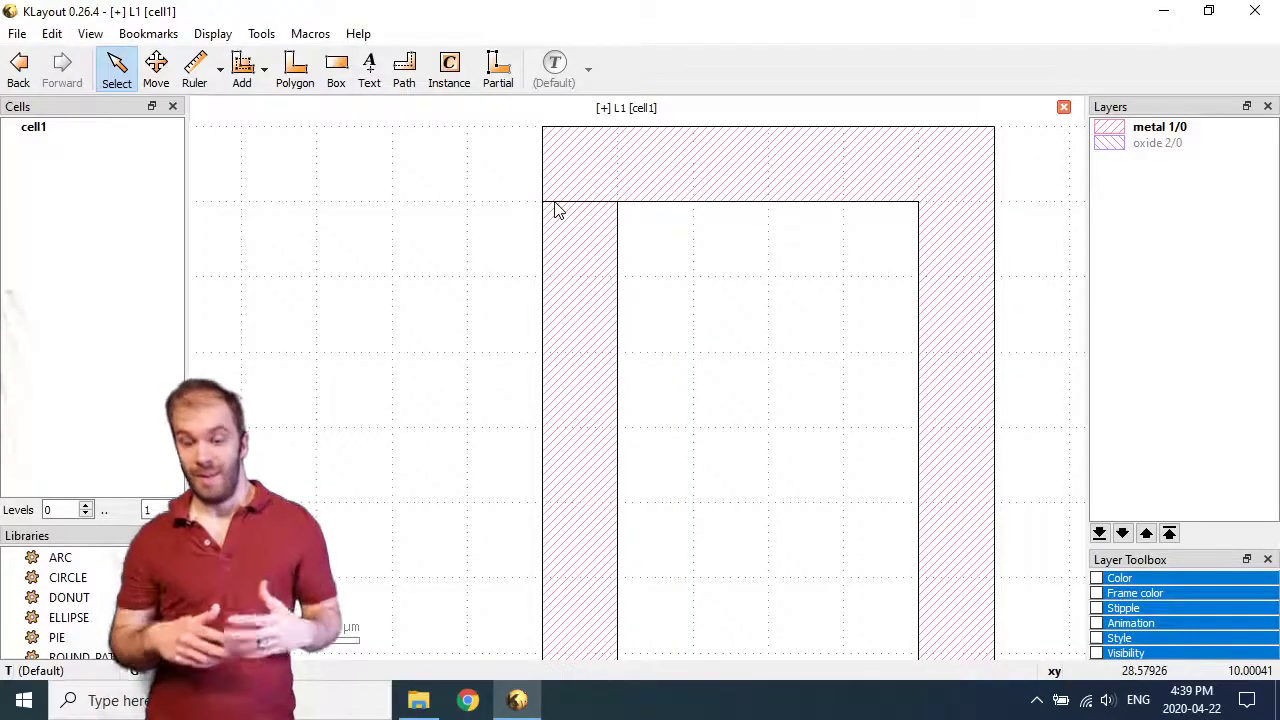
# Zoom out and fit the view so the solid and outline crosses show fully side by side.
pyautogui.scroll(-5, 763, 309)
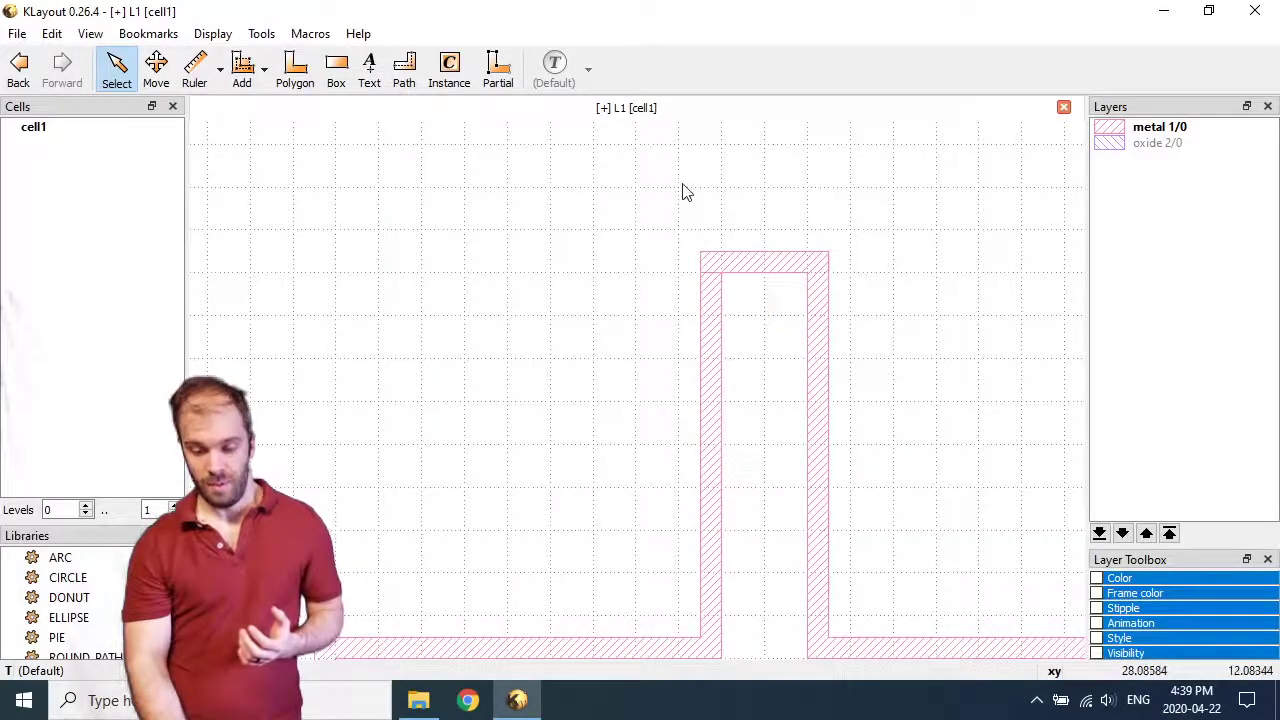
pyautogui.scroll(-5, 686, 192)
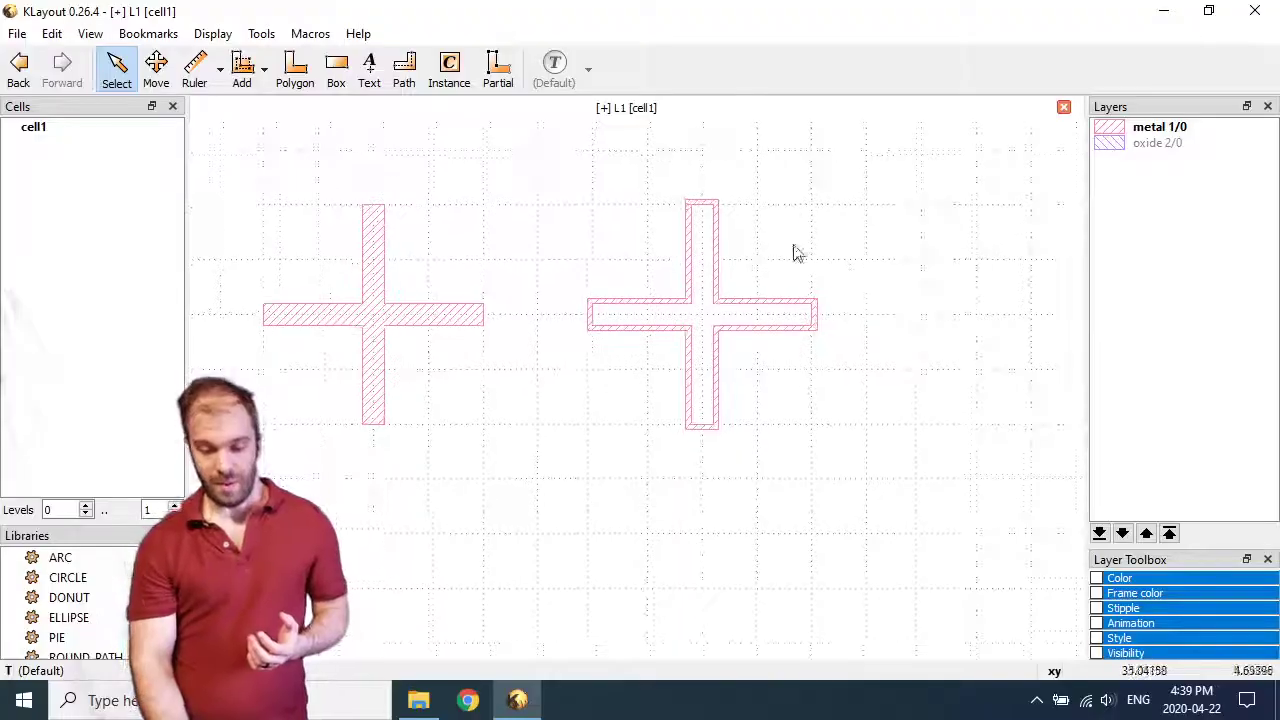
pyautogui.scroll(-2, 810, 240)
pyautogui.press('F2')
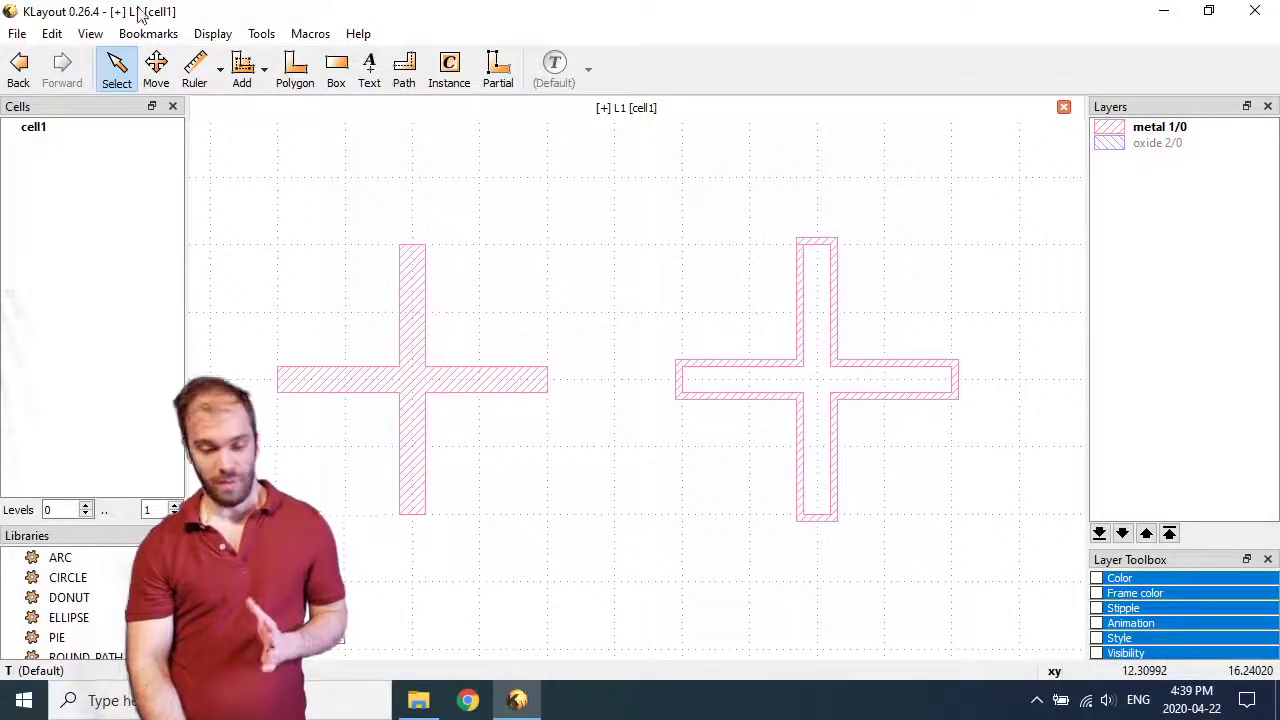
pyautogui.click(52, 34)
pyautogui.moveTo(105, 178)
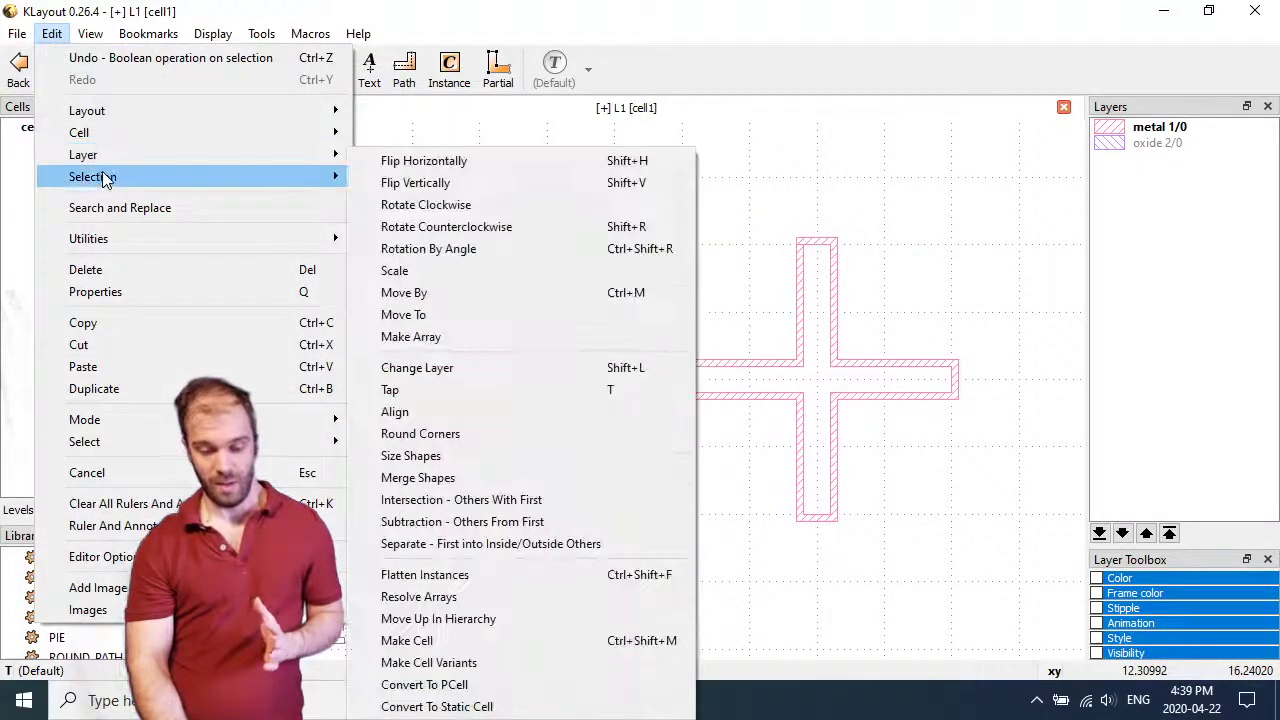